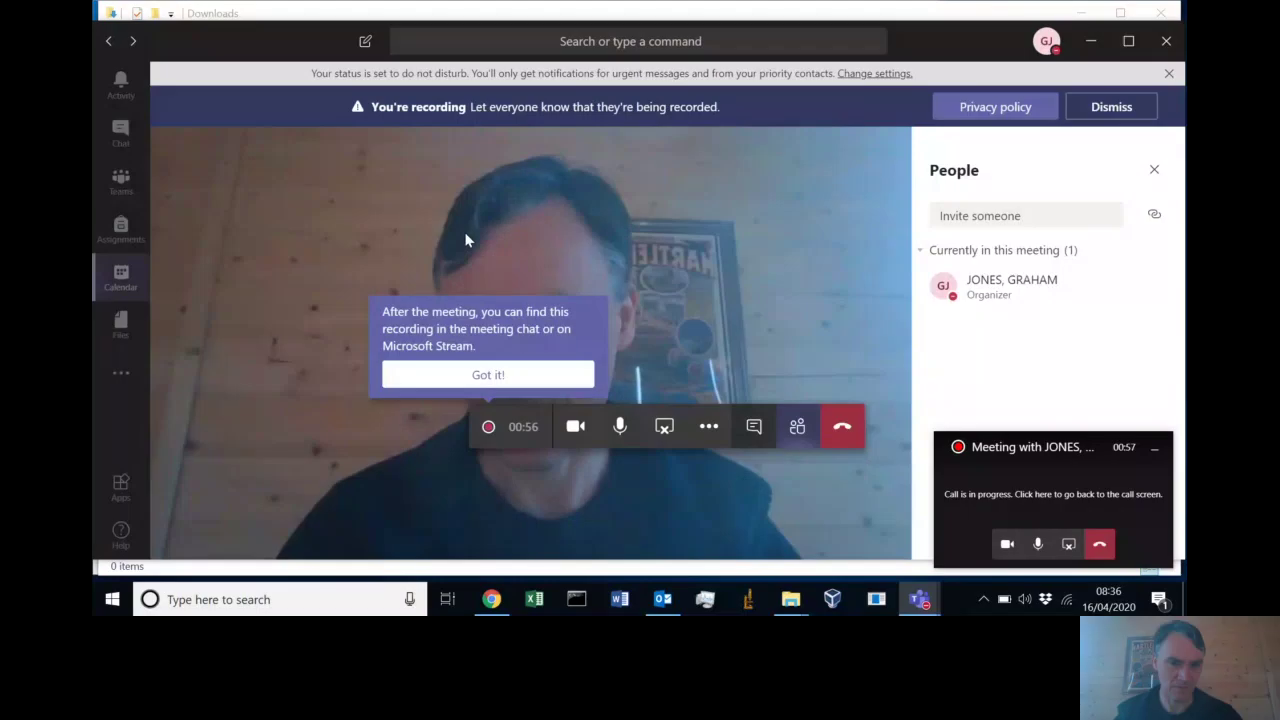
Dismiss the Teams tip about where the meeting recording will be found
left_click(490, 377)
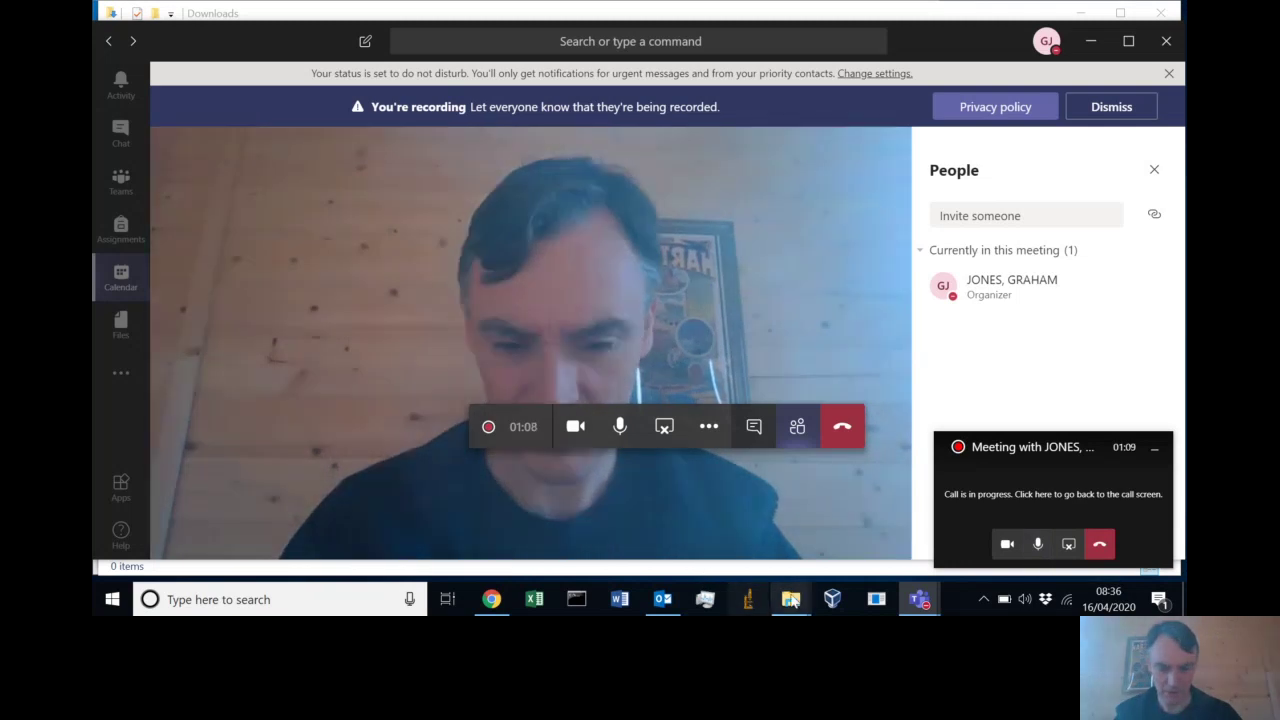
Load the OpenSeizureDetector home page in Chrome from the suggested address
left_click(491, 599)
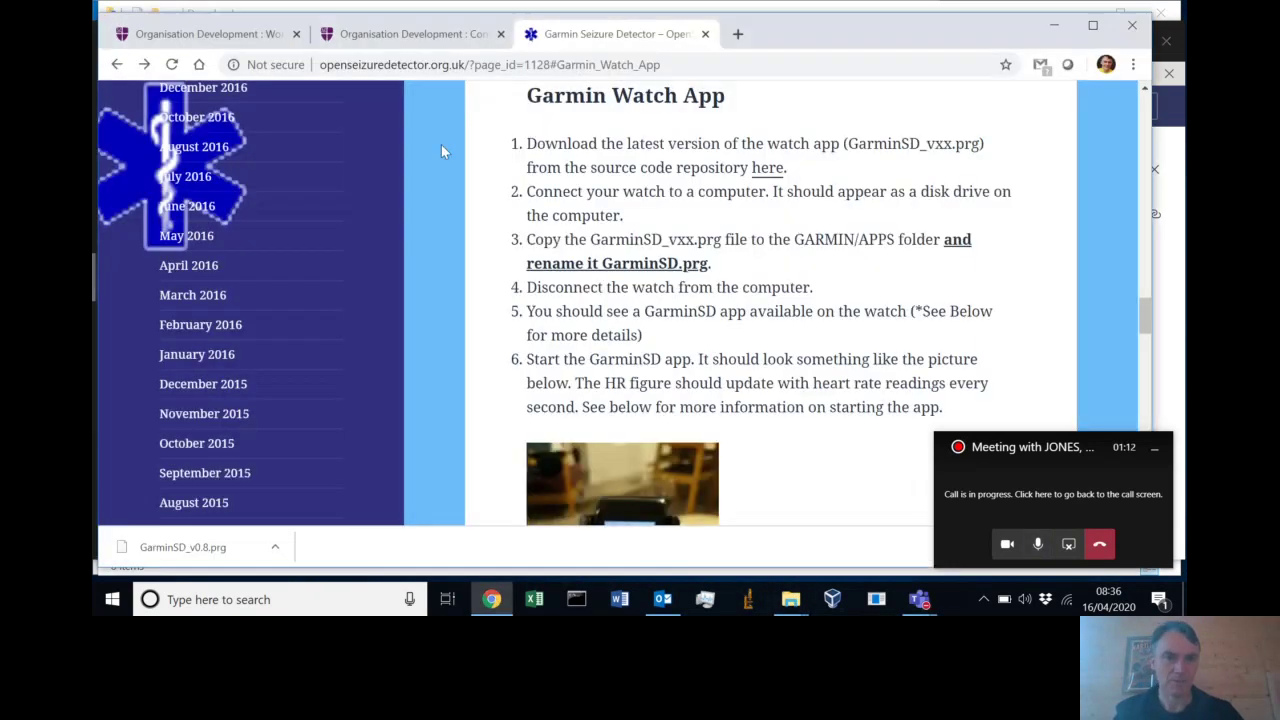
left_click(390, 65)
type("openseizuredetector.org.uk")
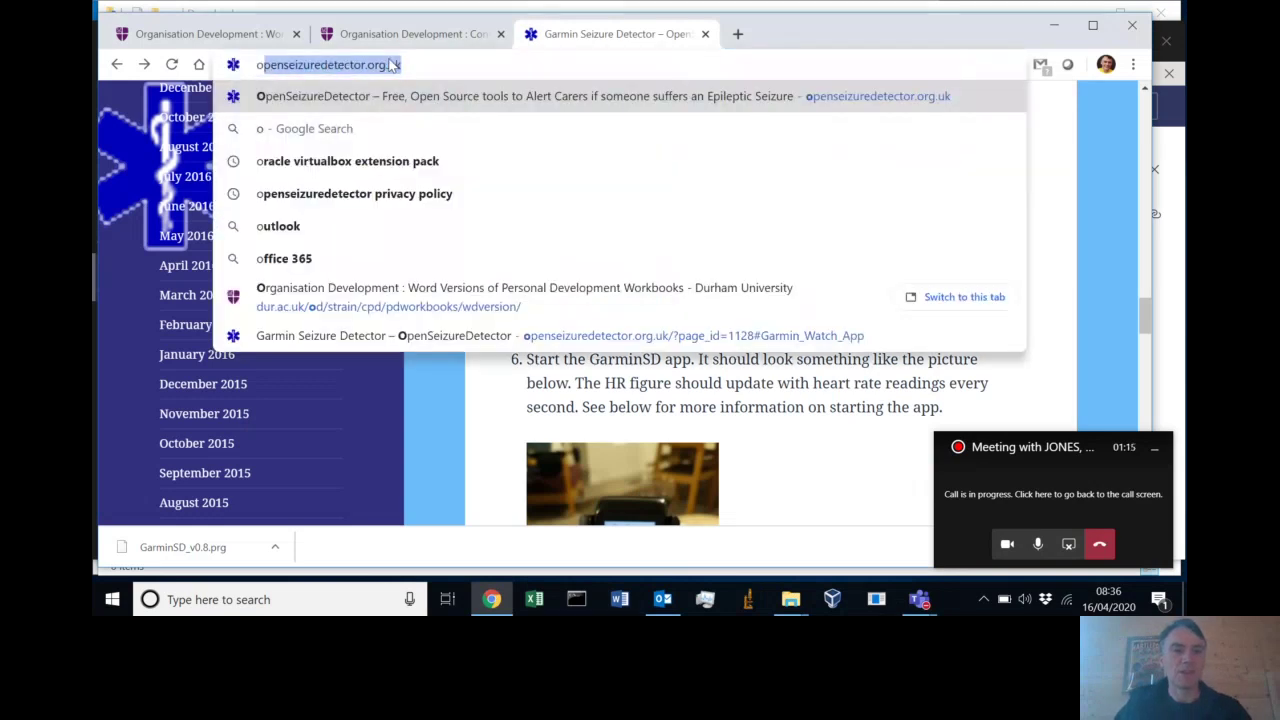
key("End")
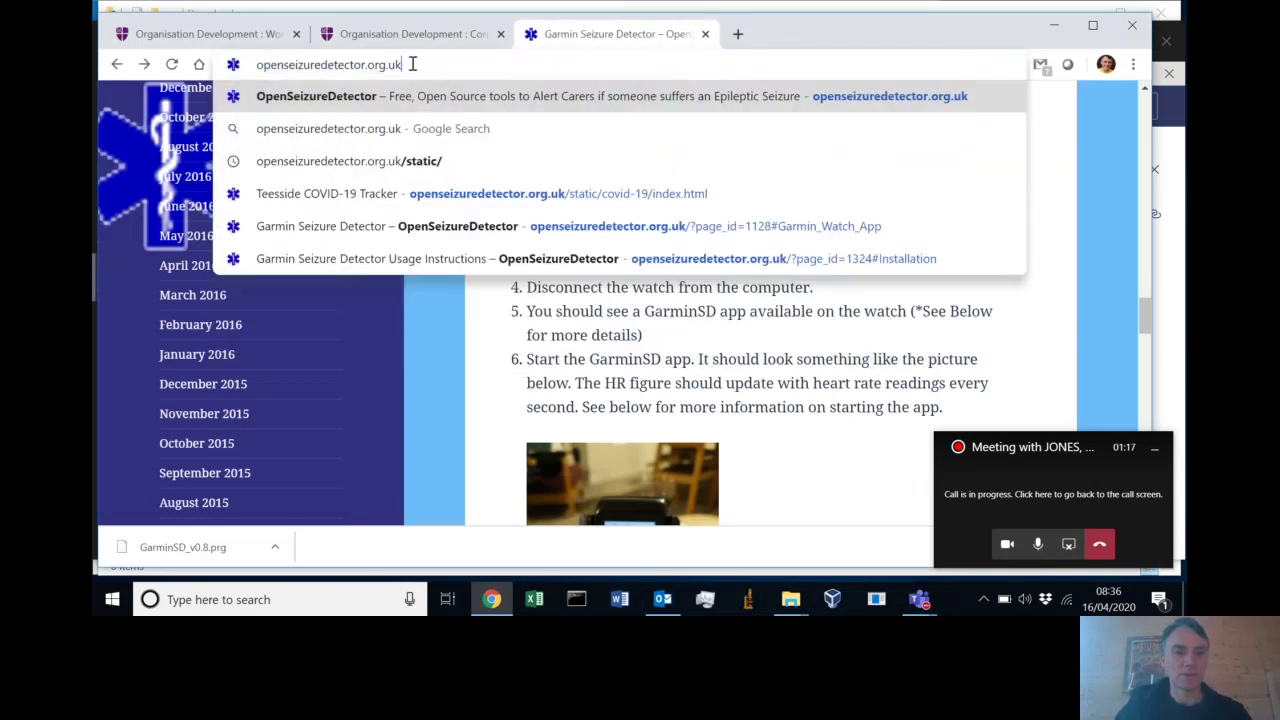
key("Return")
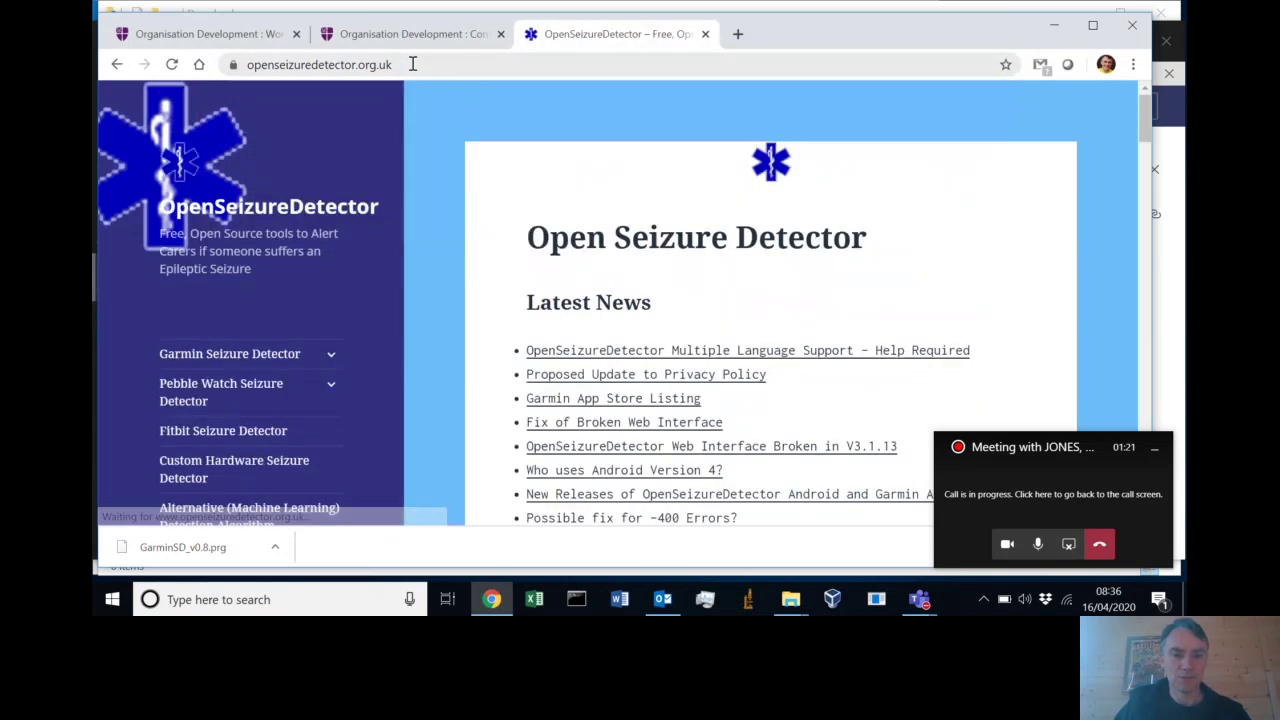
Follow Garmin Seizure Detector > Installation and Usage Instructions > Installation to the Garmin page
left_click(330, 354)
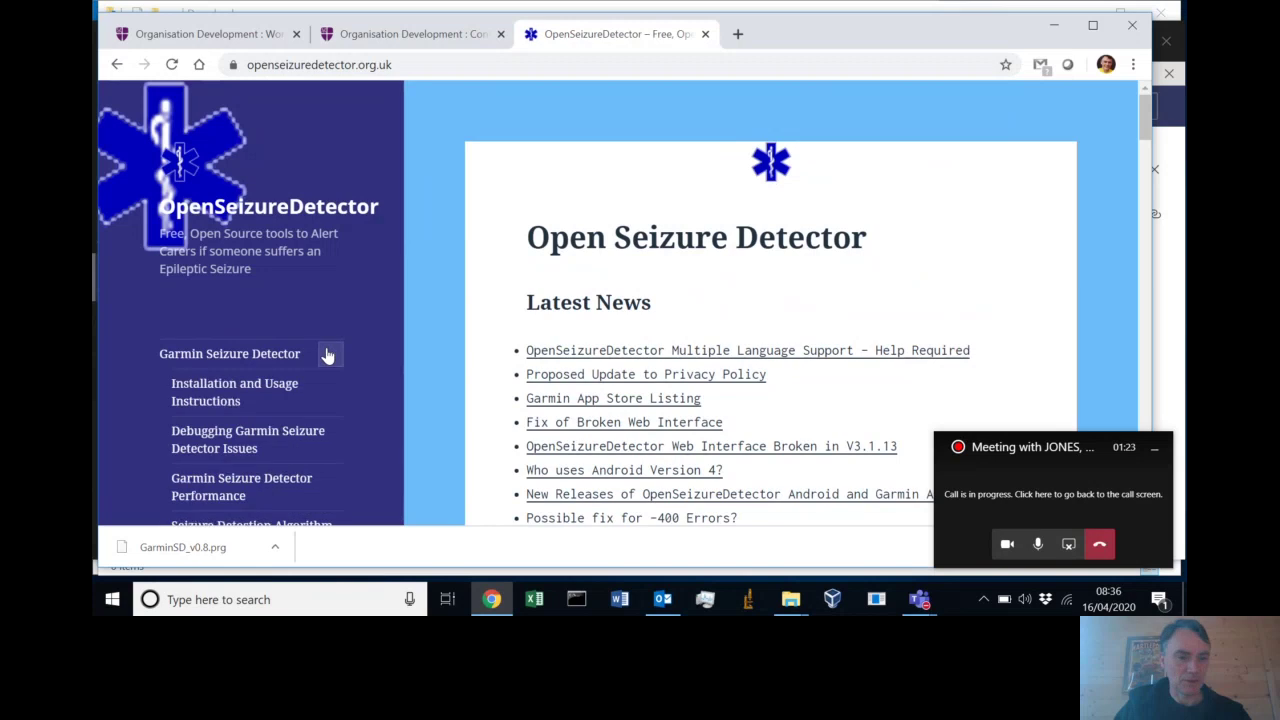
left_click(255, 393)
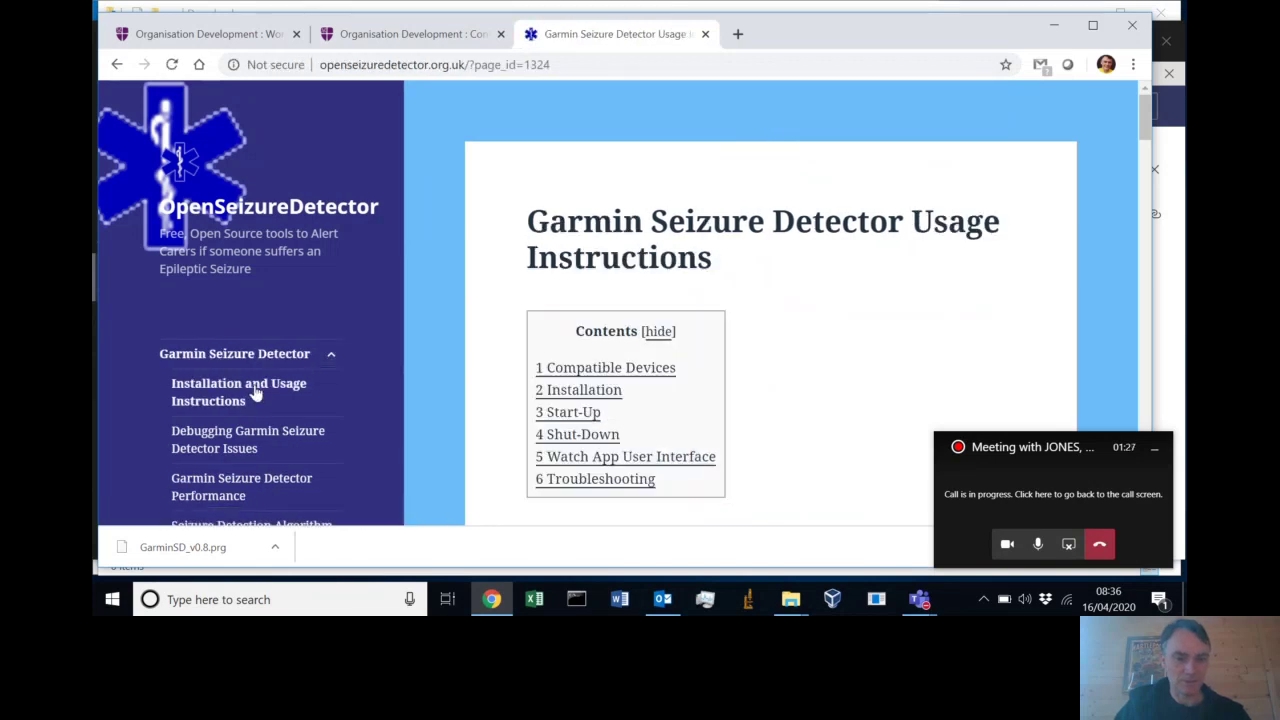
left_click(565, 394)
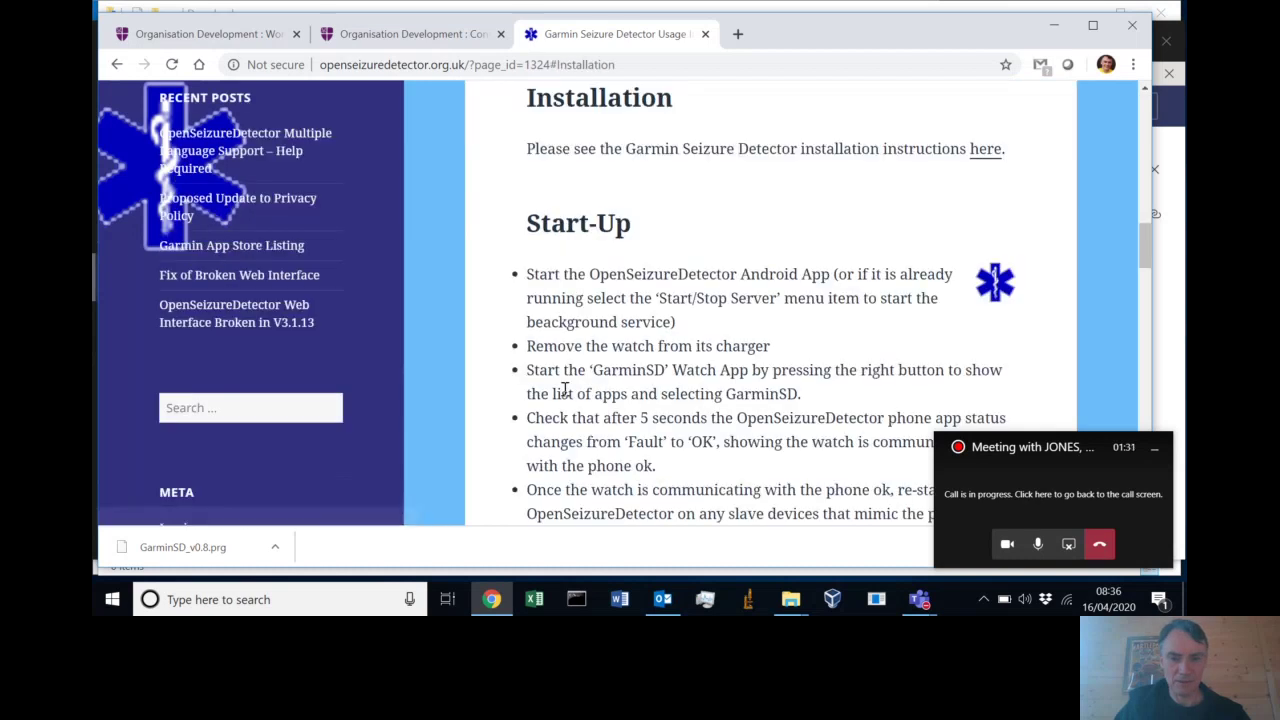
left_click(991, 154)
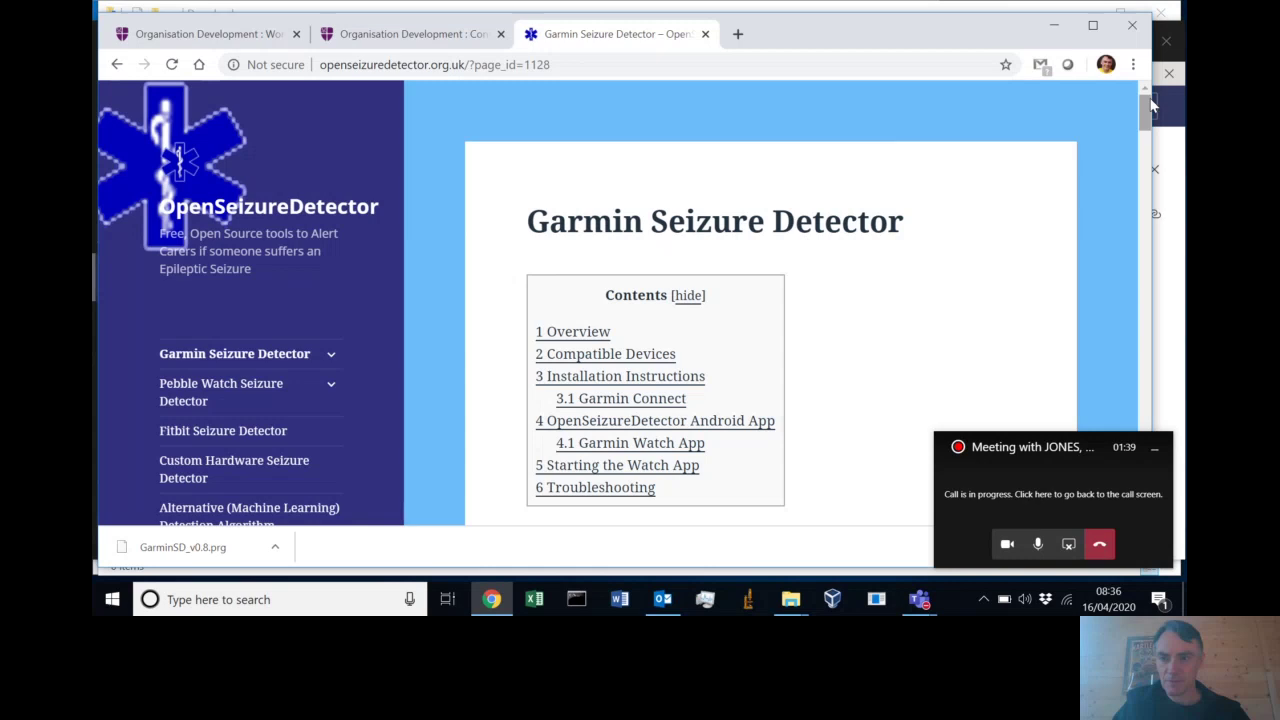
Open the 'here' link in section 4.1 Garmin Watch App in a new tab
scroll(1148, 110, "down", 2)
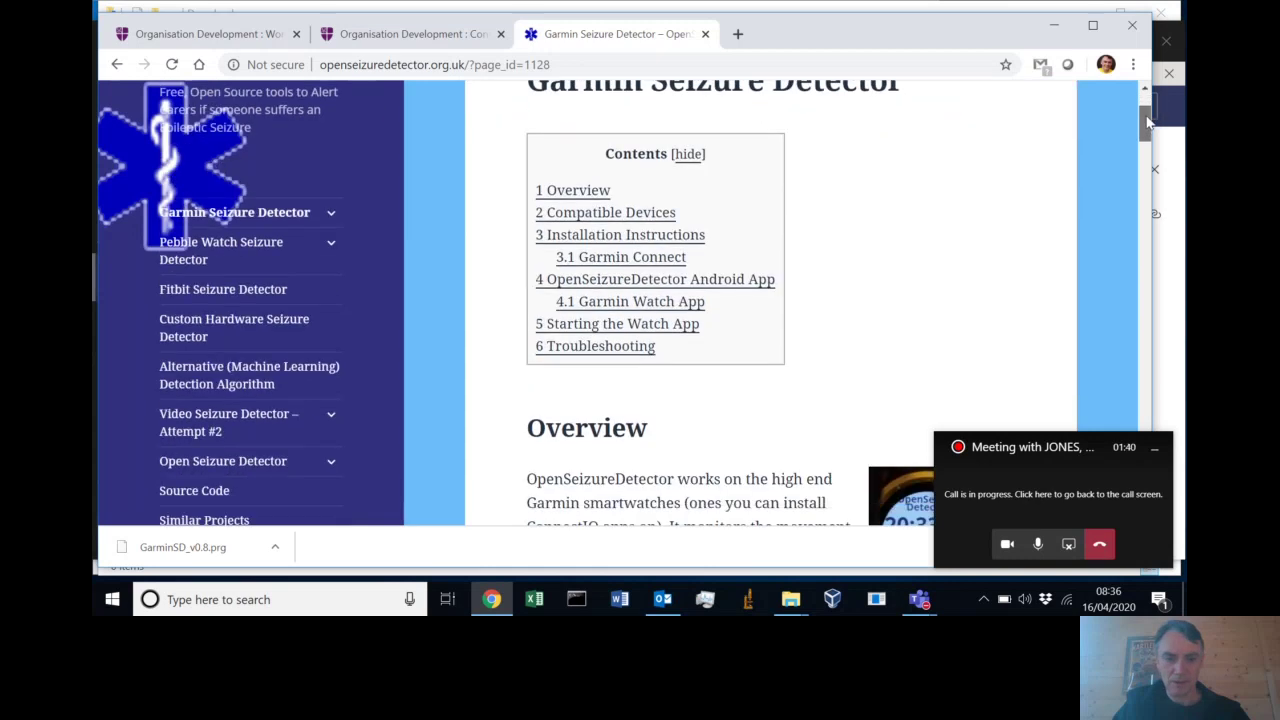
left_click(616, 309)
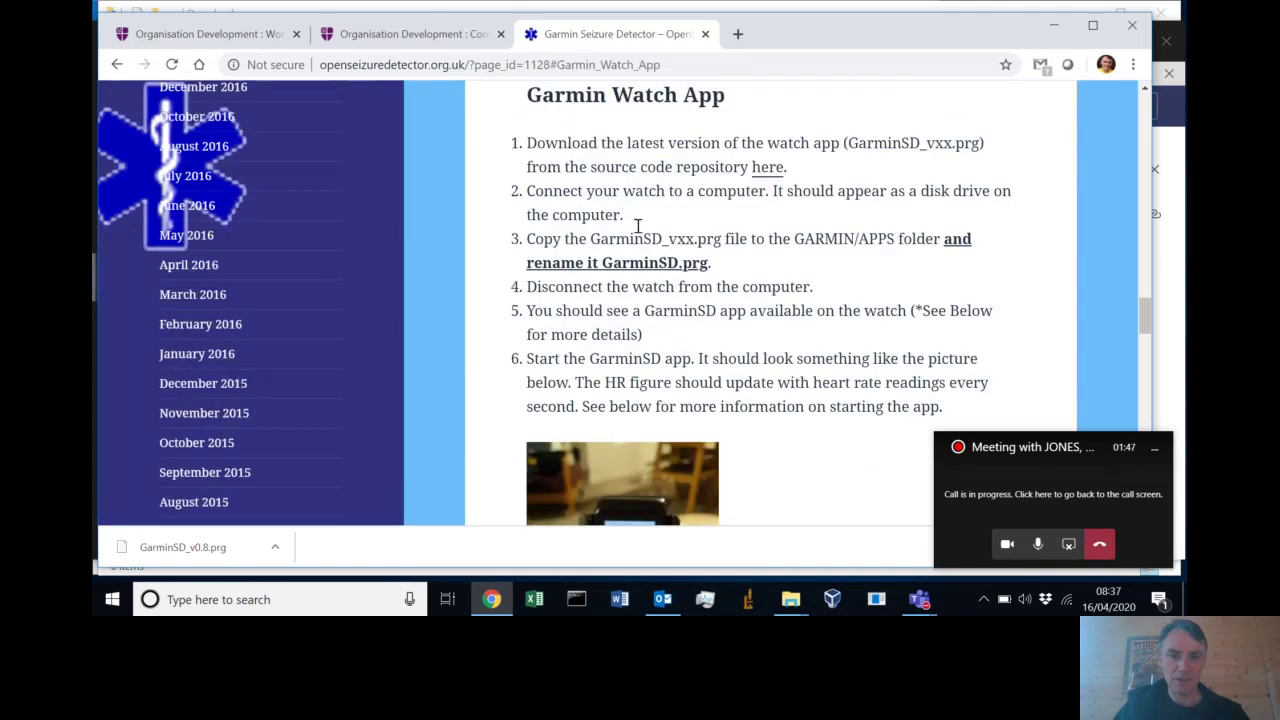
right_click(767, 172)
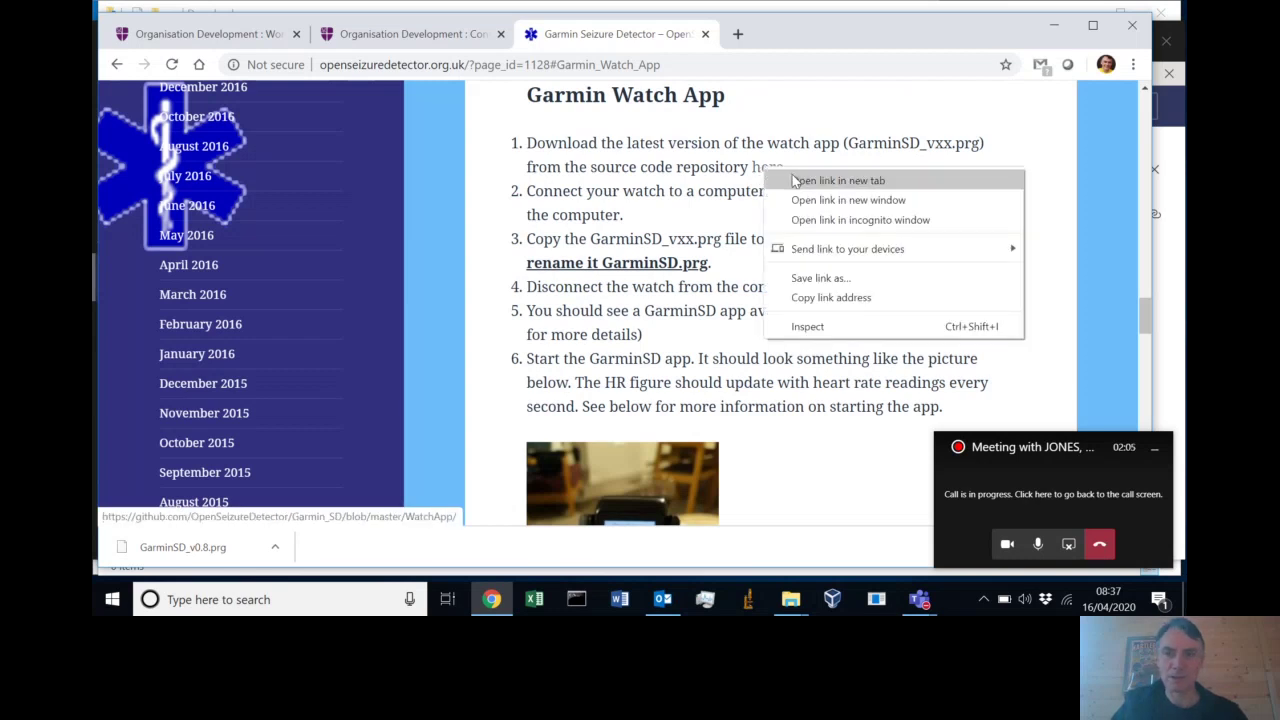
left_click(795, 180)
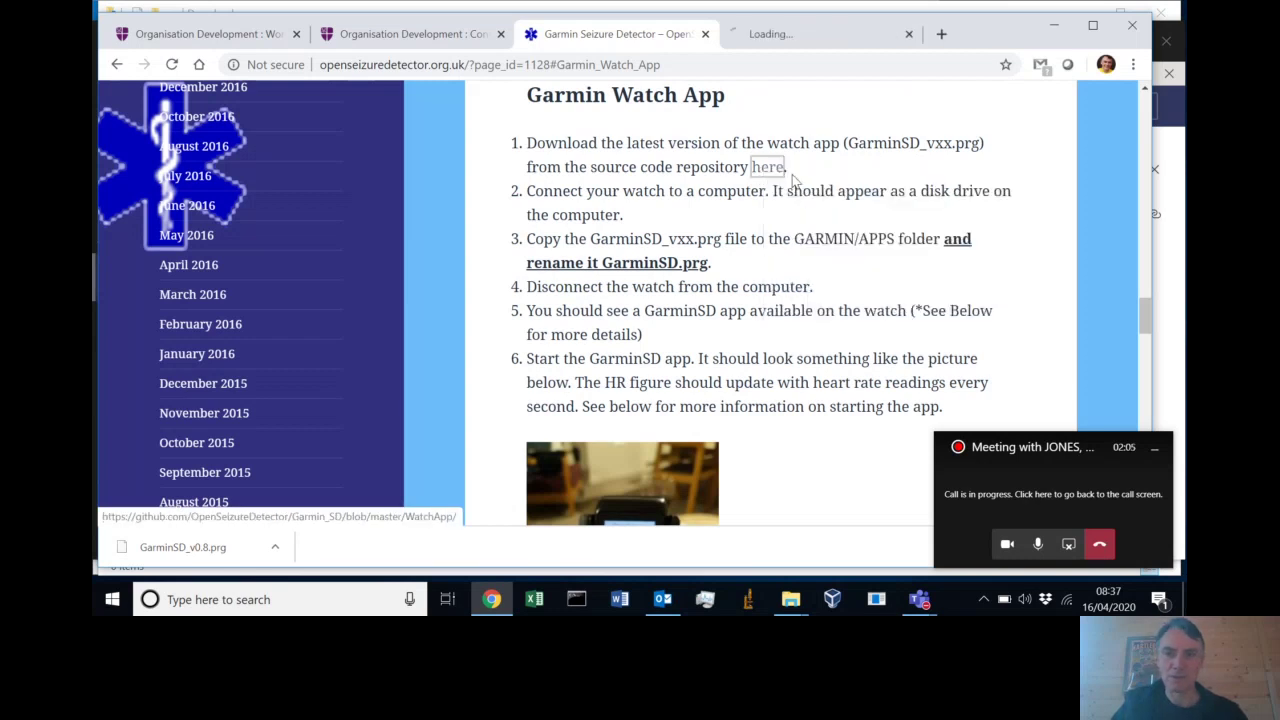
Download GarminSD_v0.8.prg from the GitHub WatchApp folder, keeping it despite Chrome's warning
left_click(790, 38)
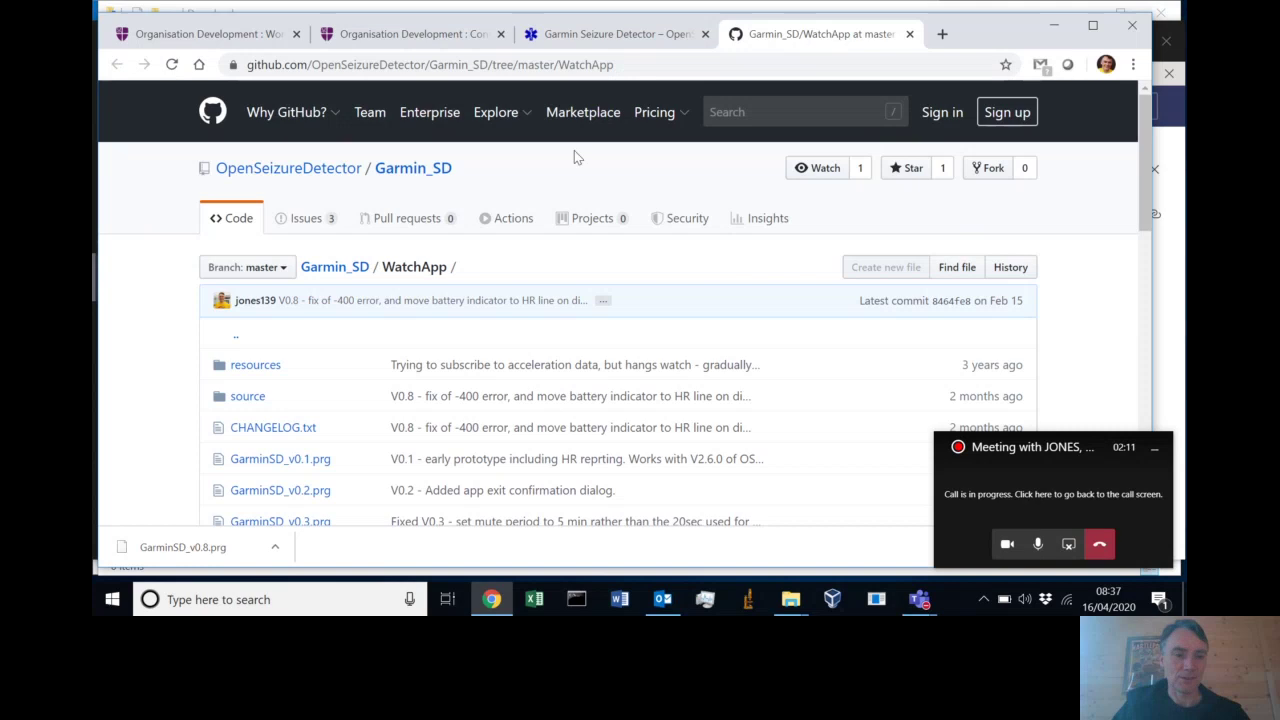
scroll(574, 150, "down", 3)
scroll(574, 155, "down", 3)
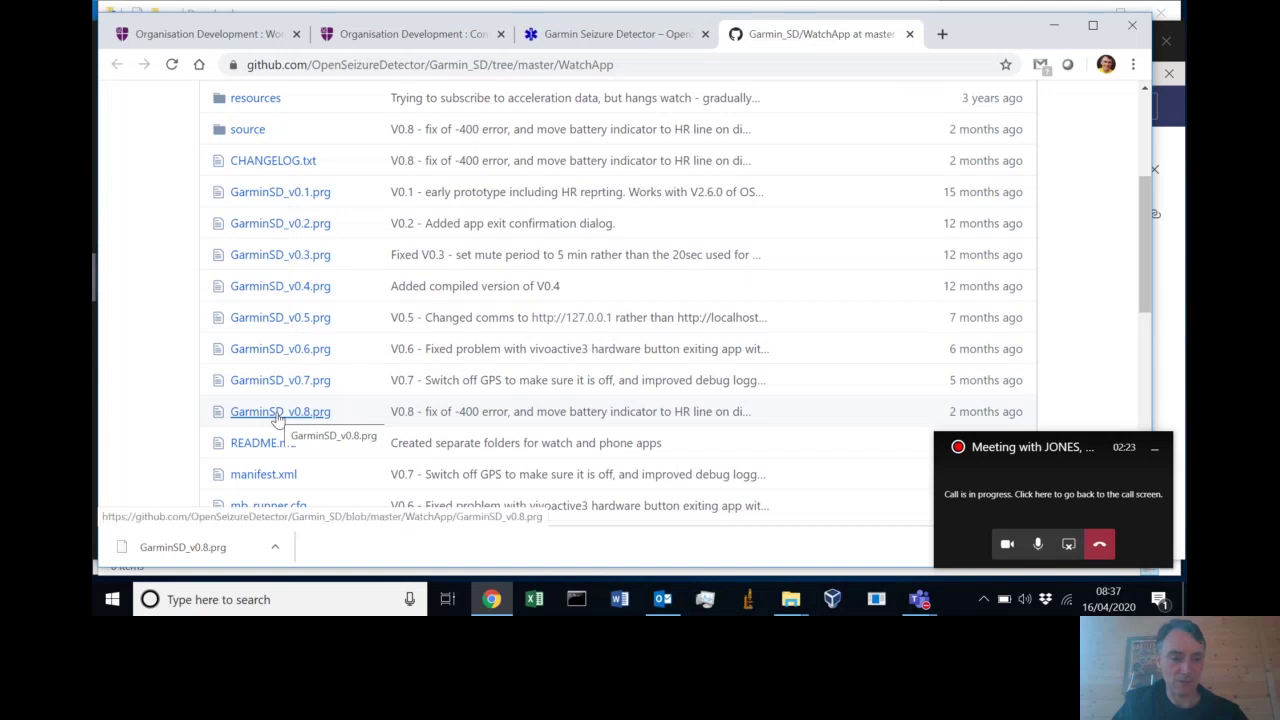
left_click(278, 414)
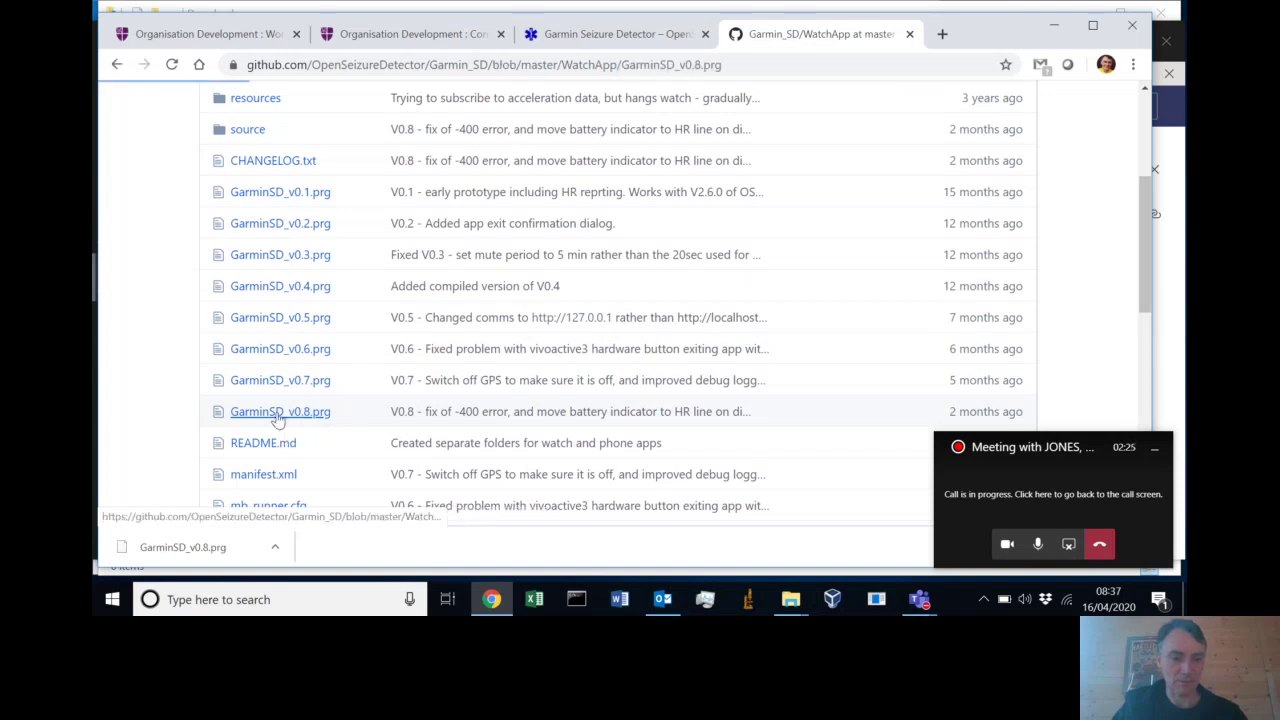
scroll(279, 418, "down", 2)
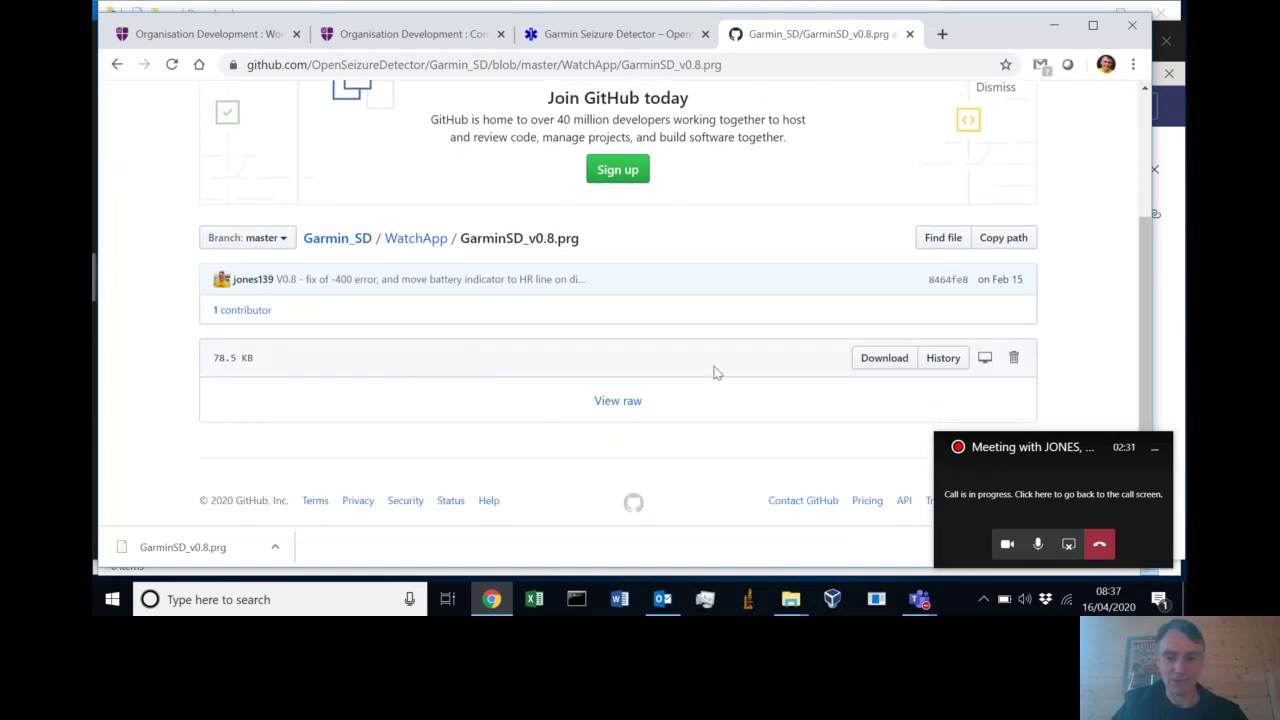
left_click(886, 359)
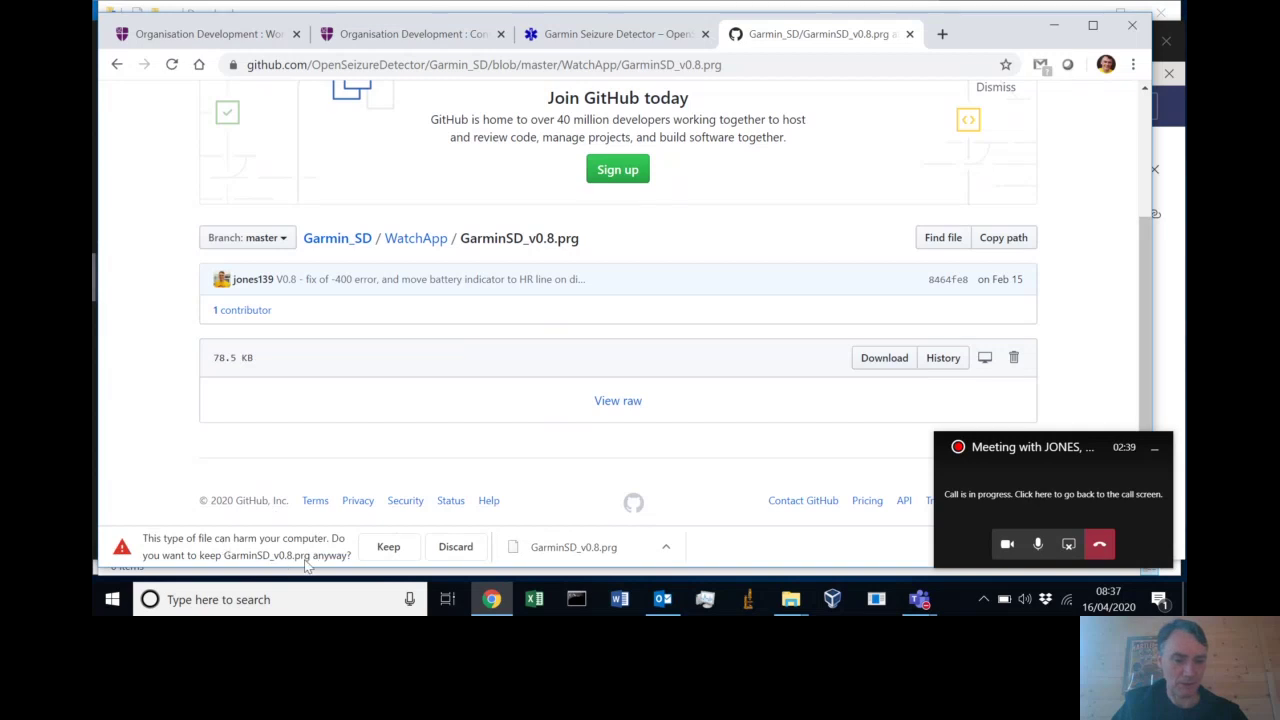
left_click(389, 548)
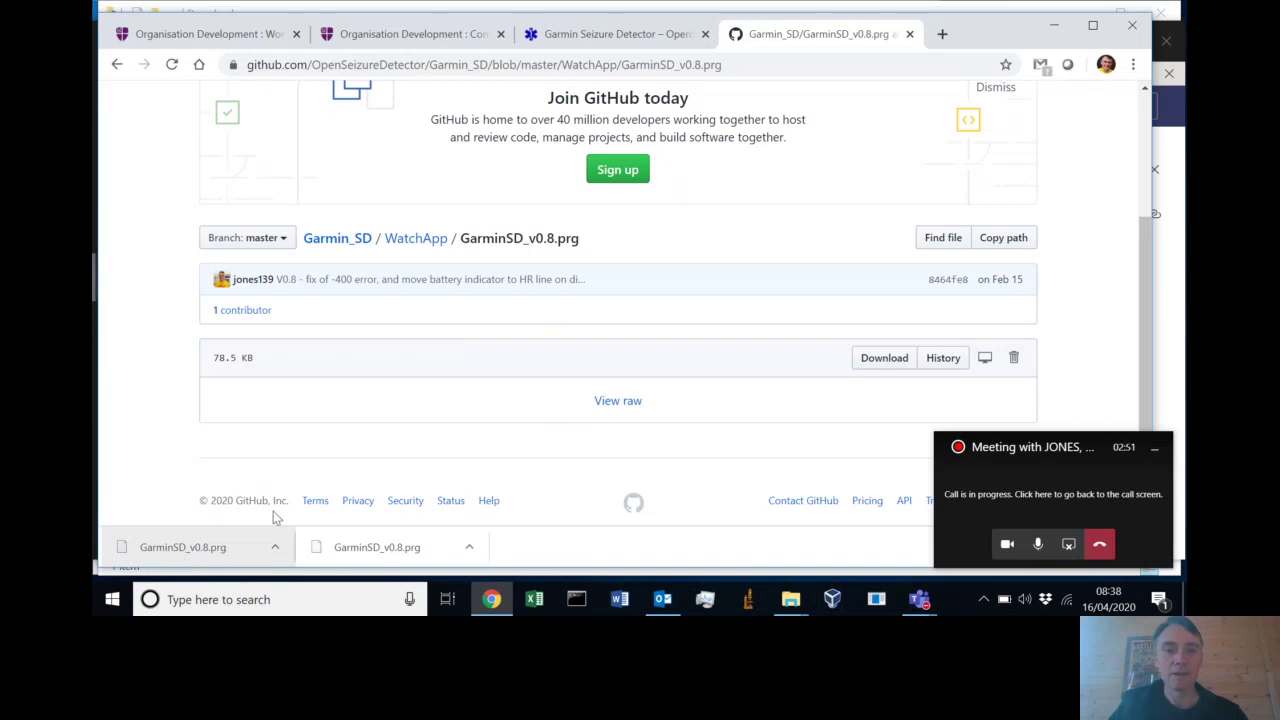
Return to the Garmin Seizure Detector tab with the Watch App instructions
left_click(598, 36)
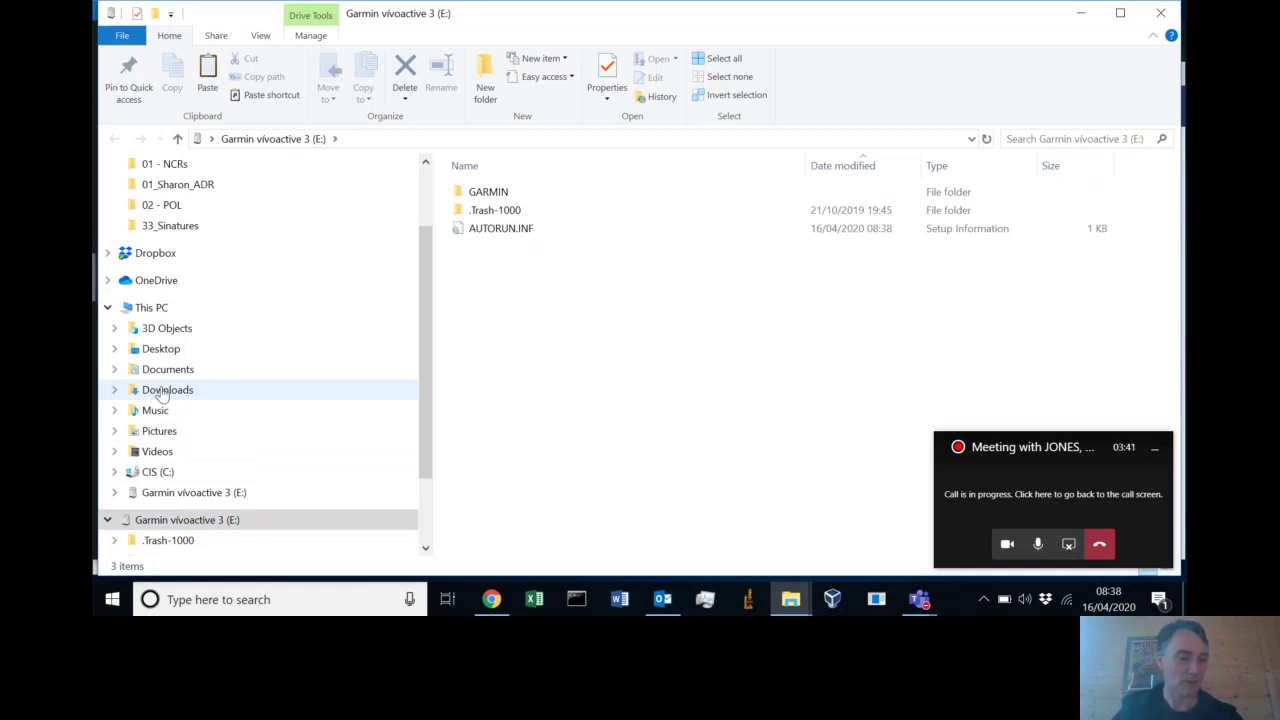
Bring the Downloads folder window holding the 79 KB GarminSD_v0.8.prg to the front
left_click(162, 393)
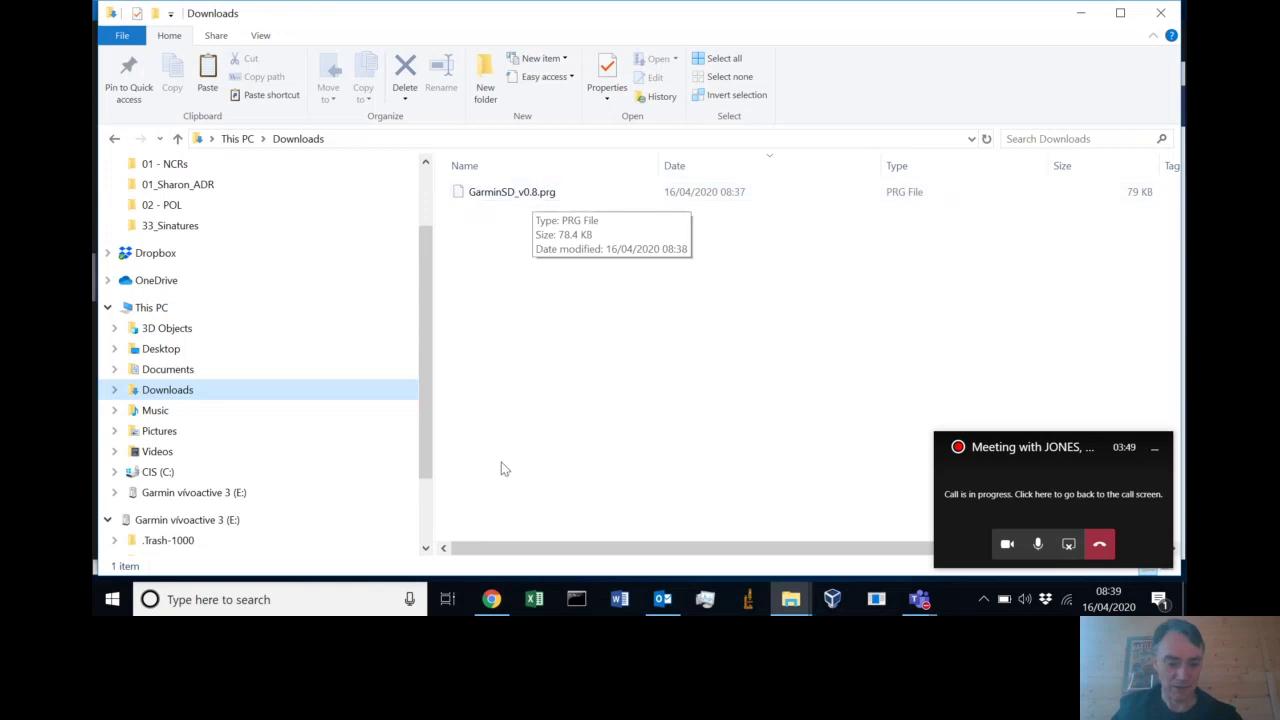
left_click(490, 601)
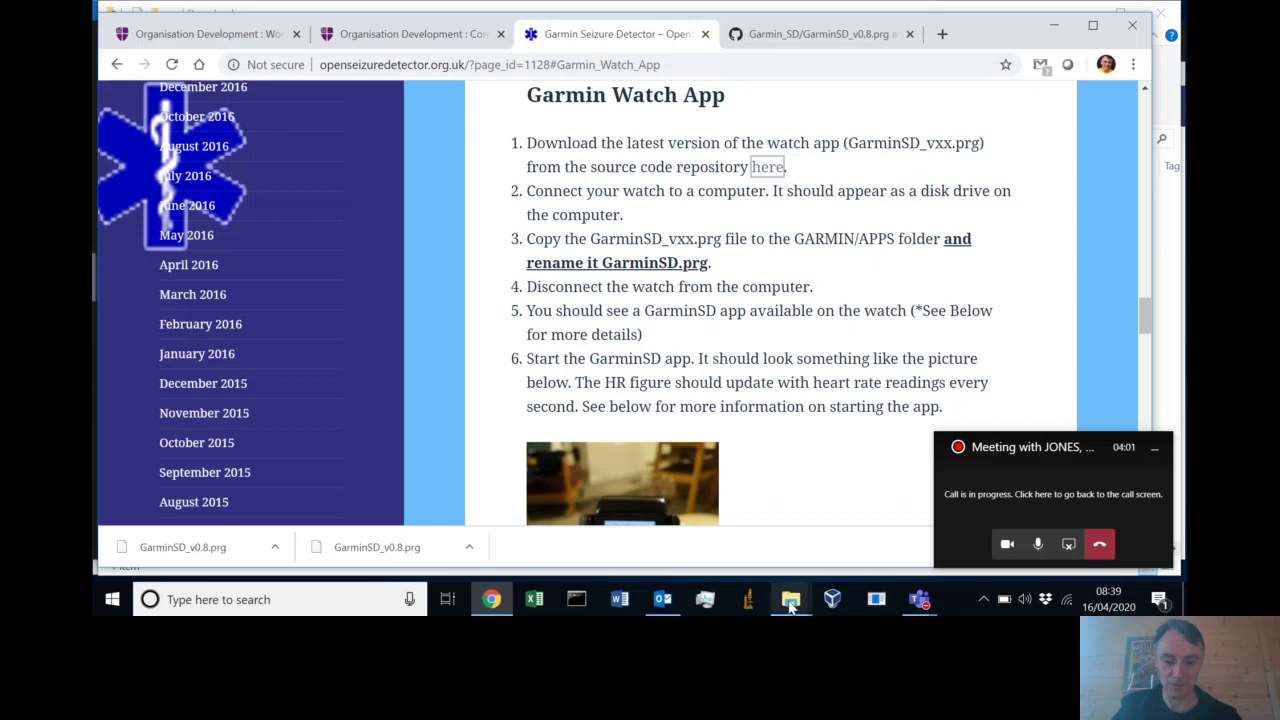
mouse_move(790, 607)
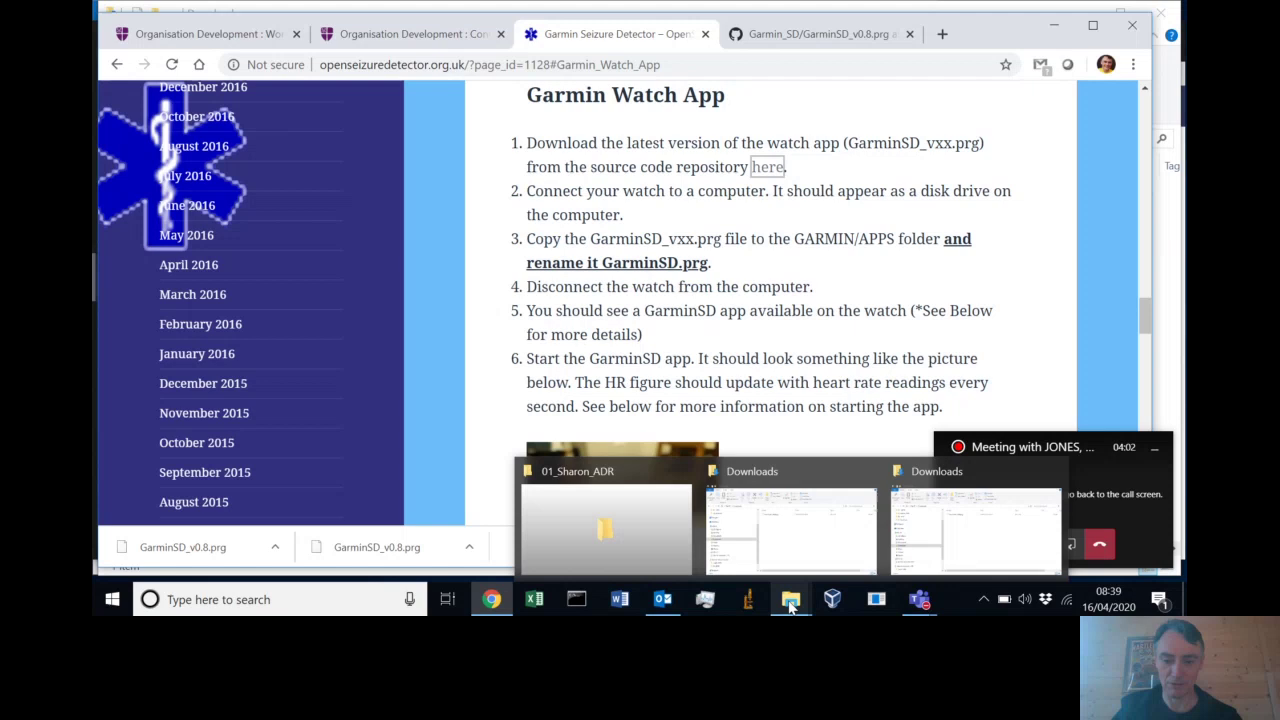
left_click(957, 529)
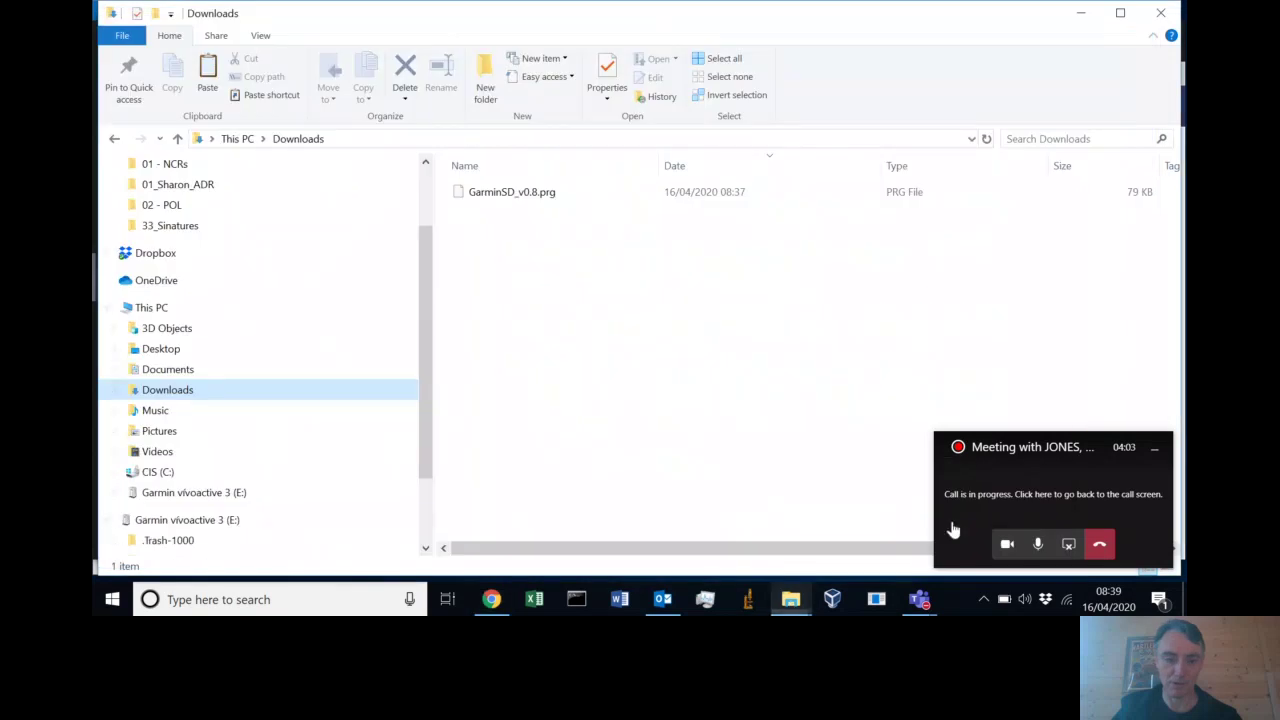
Rename GarminSD_v0.8.prg to GarminSD.prg by deleting the _v0.8 suffix
right_click(522, 194)
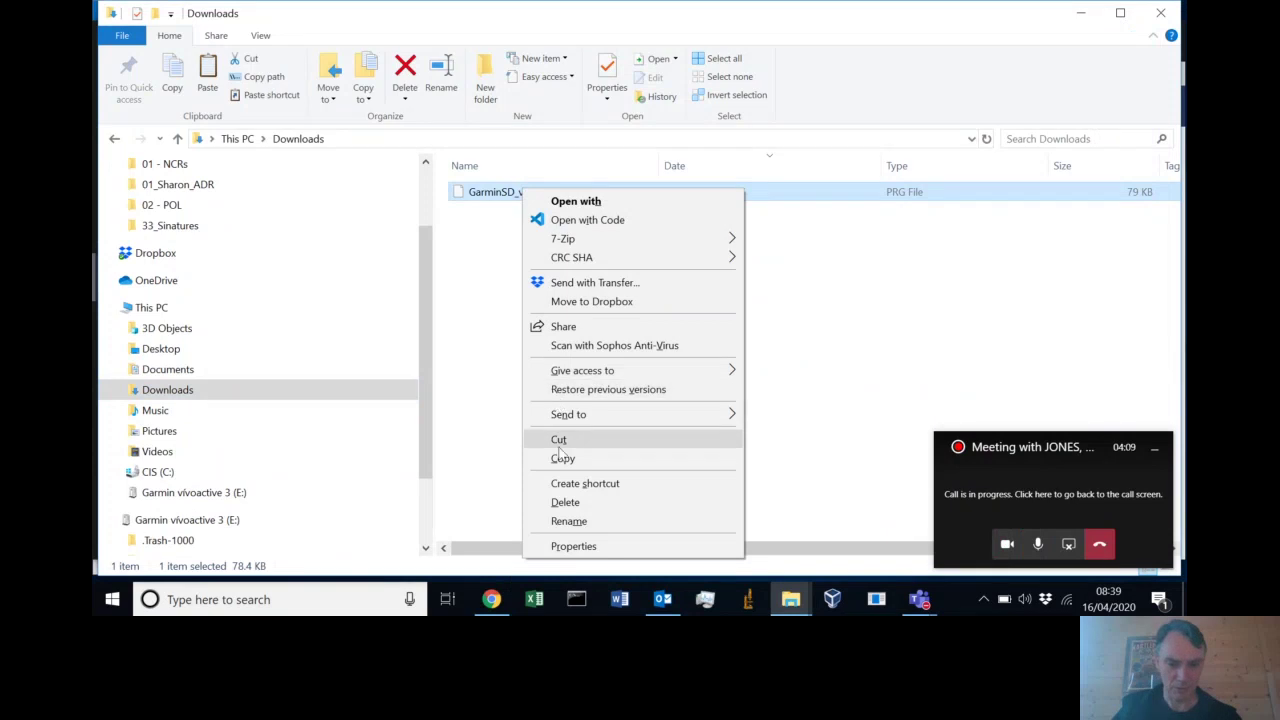
left_click(569, 521)
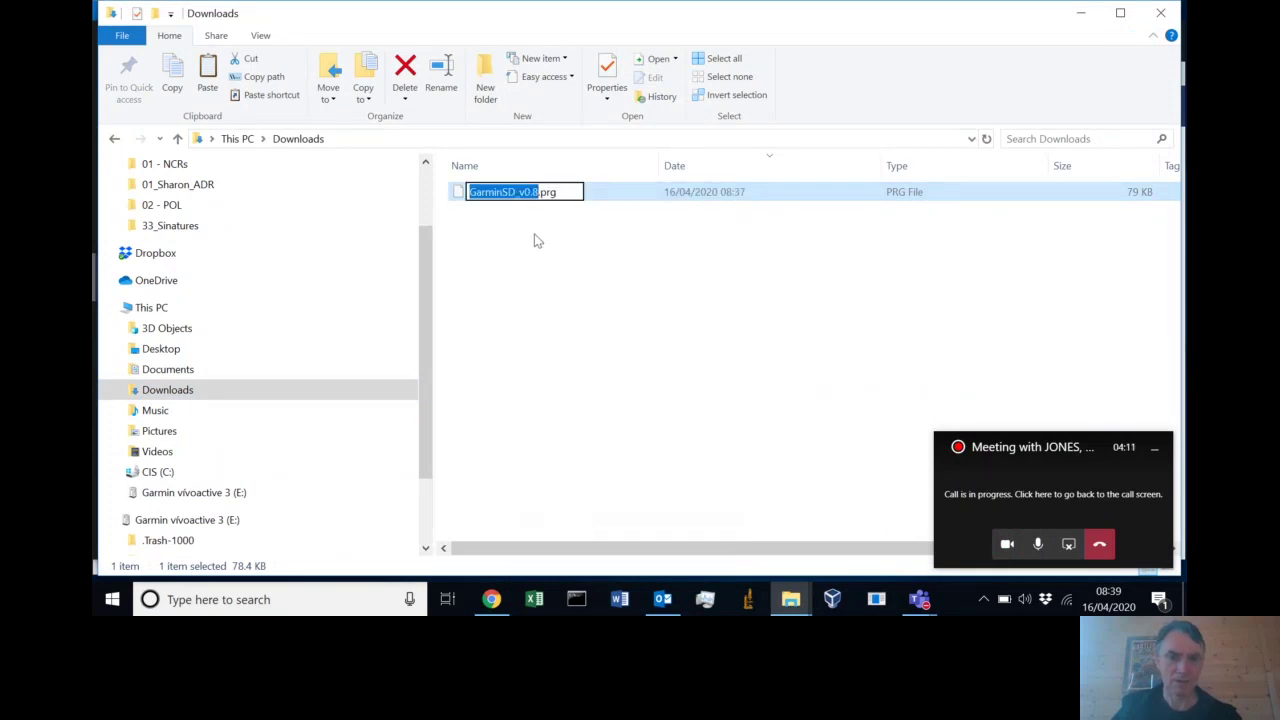
left_click(537, 193)
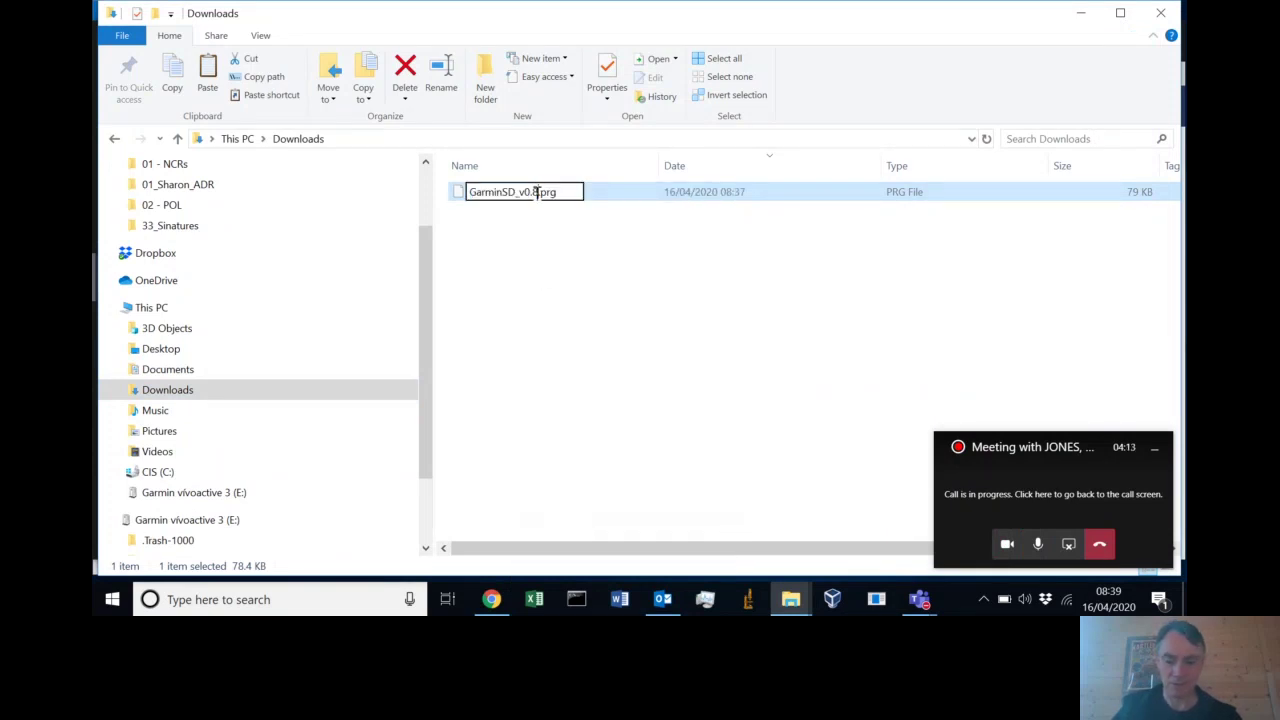
key("BackSpace")
key("BackSpace")
key("BackSpace")
key("BackSpace")
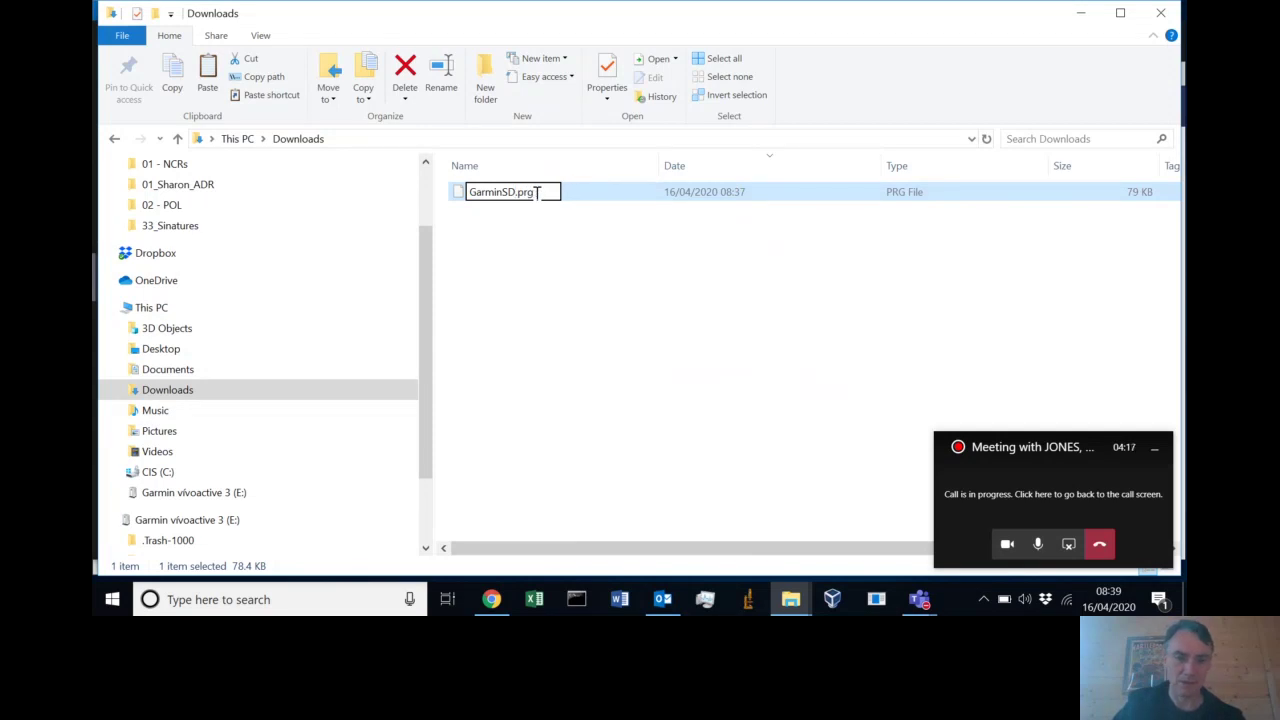
key("Return")
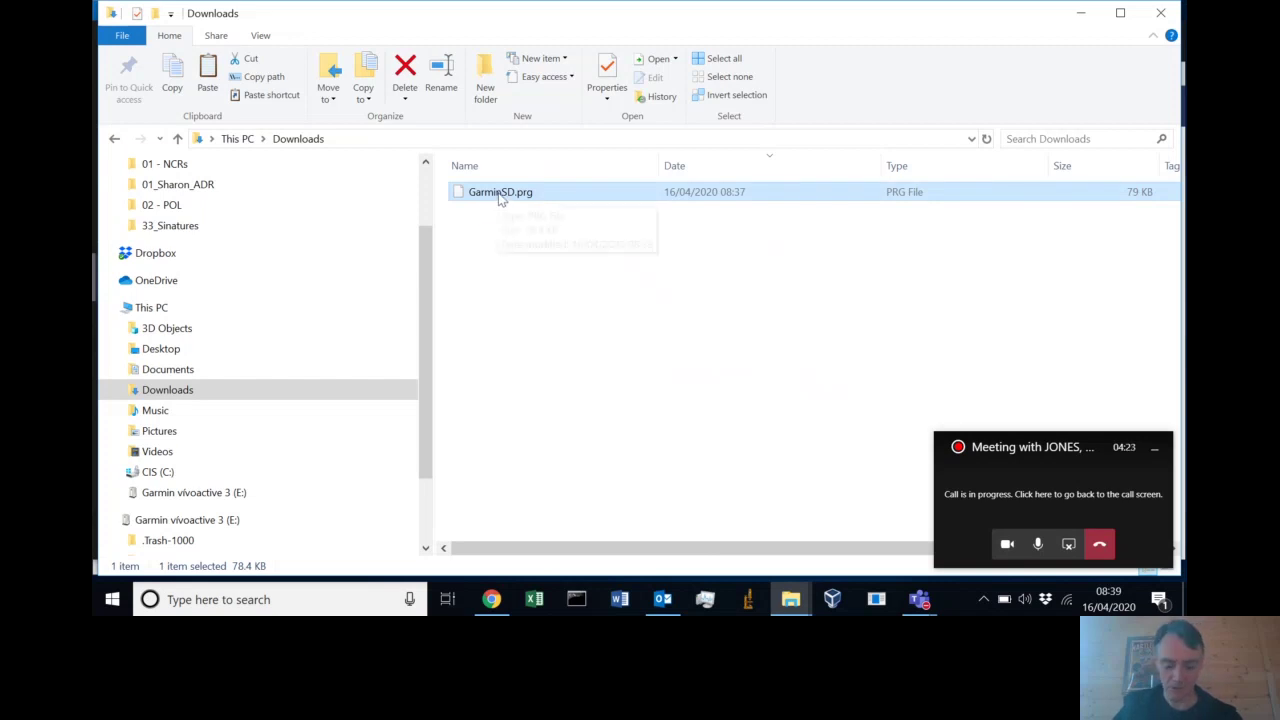
Copy GarminSD.prg into E:\GARMIN\APPS on the watch, replacing the existing file
right_click(500, 196)
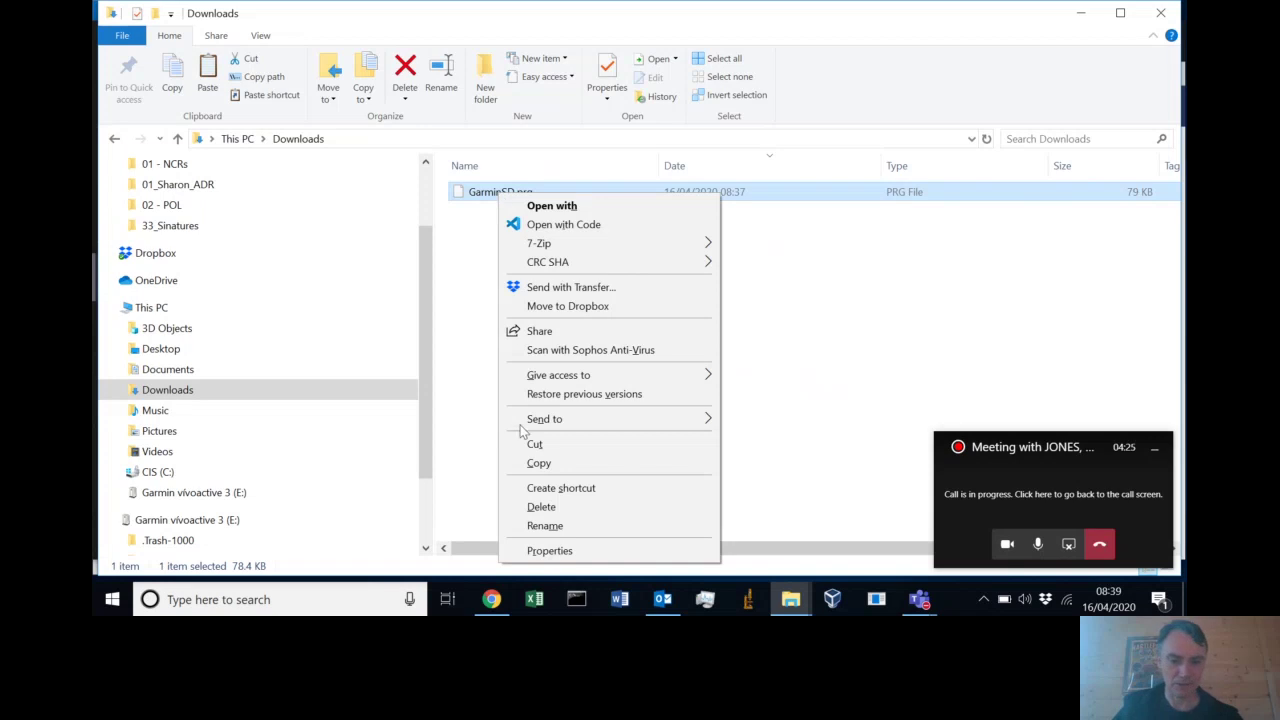
left_click(539, 463)
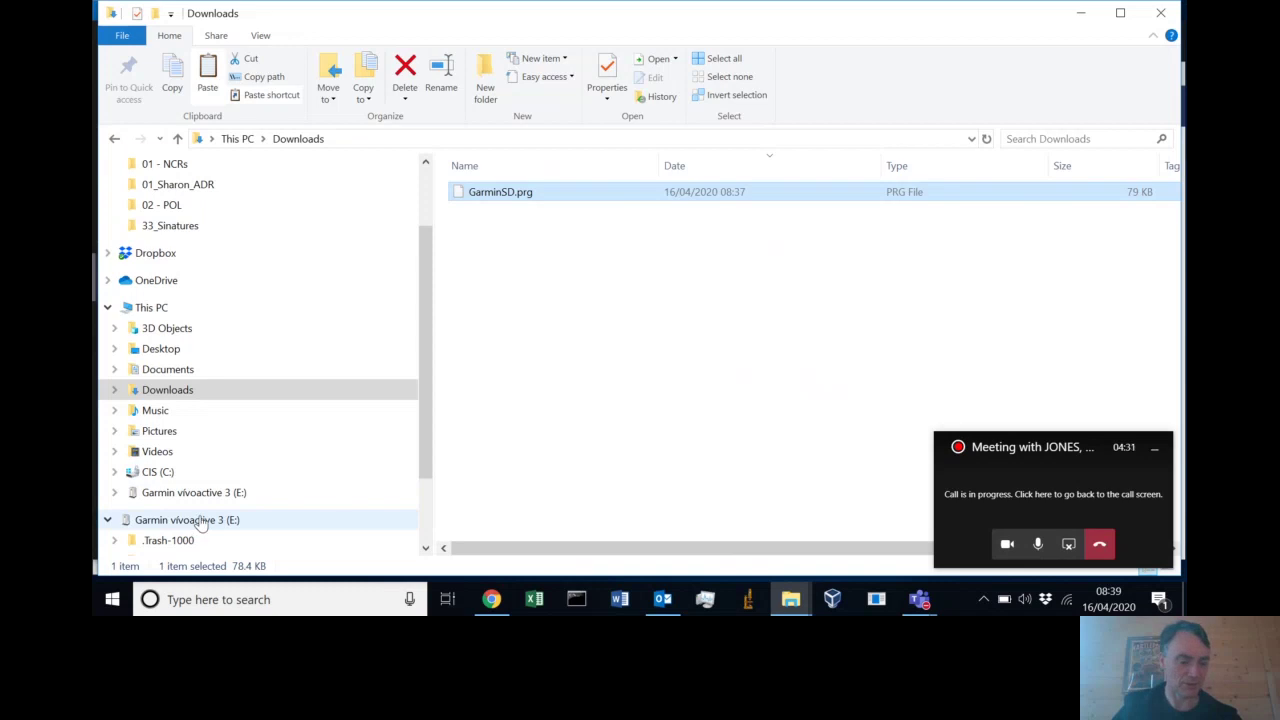
left_click(200, 524)
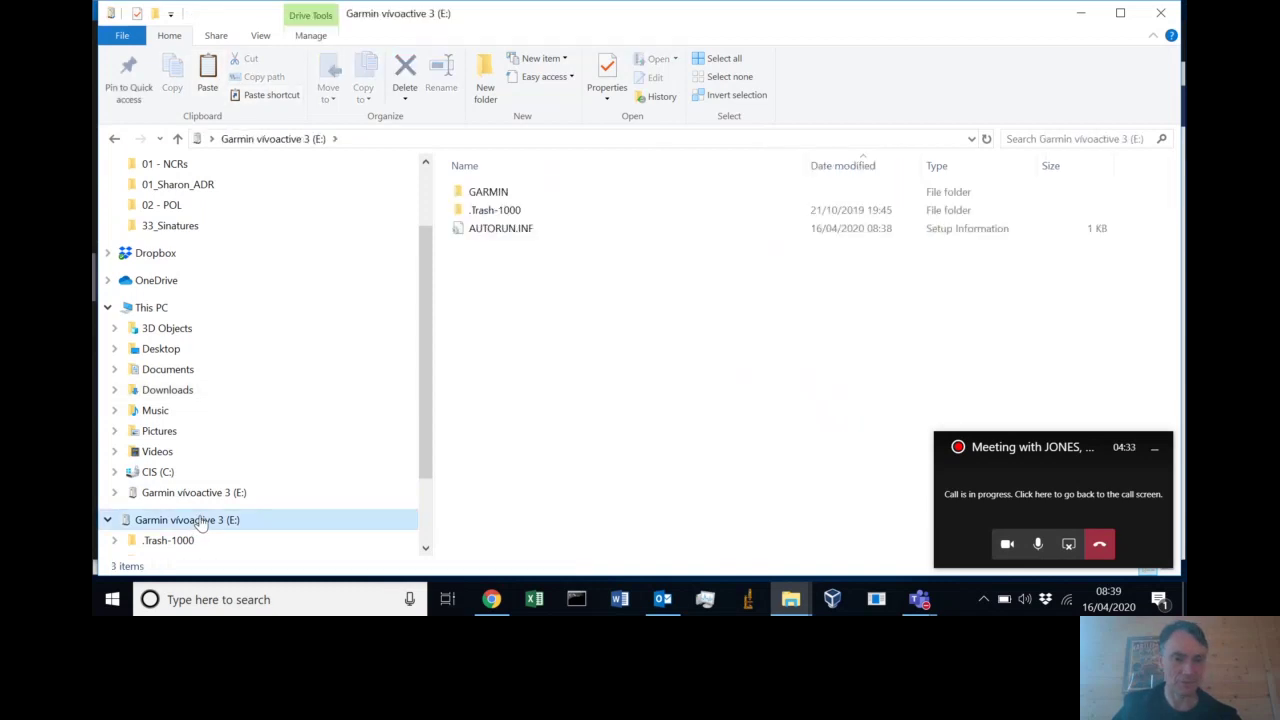
double_click(484, 195)
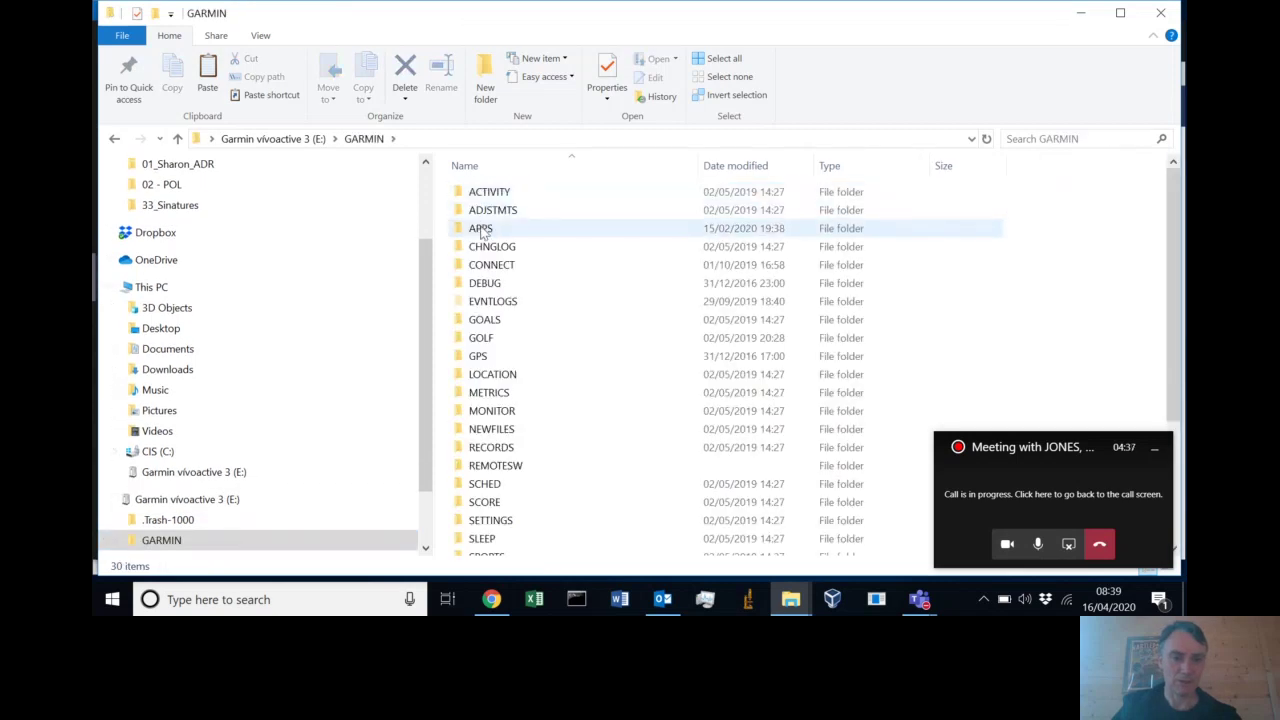
left_click(483, 230)
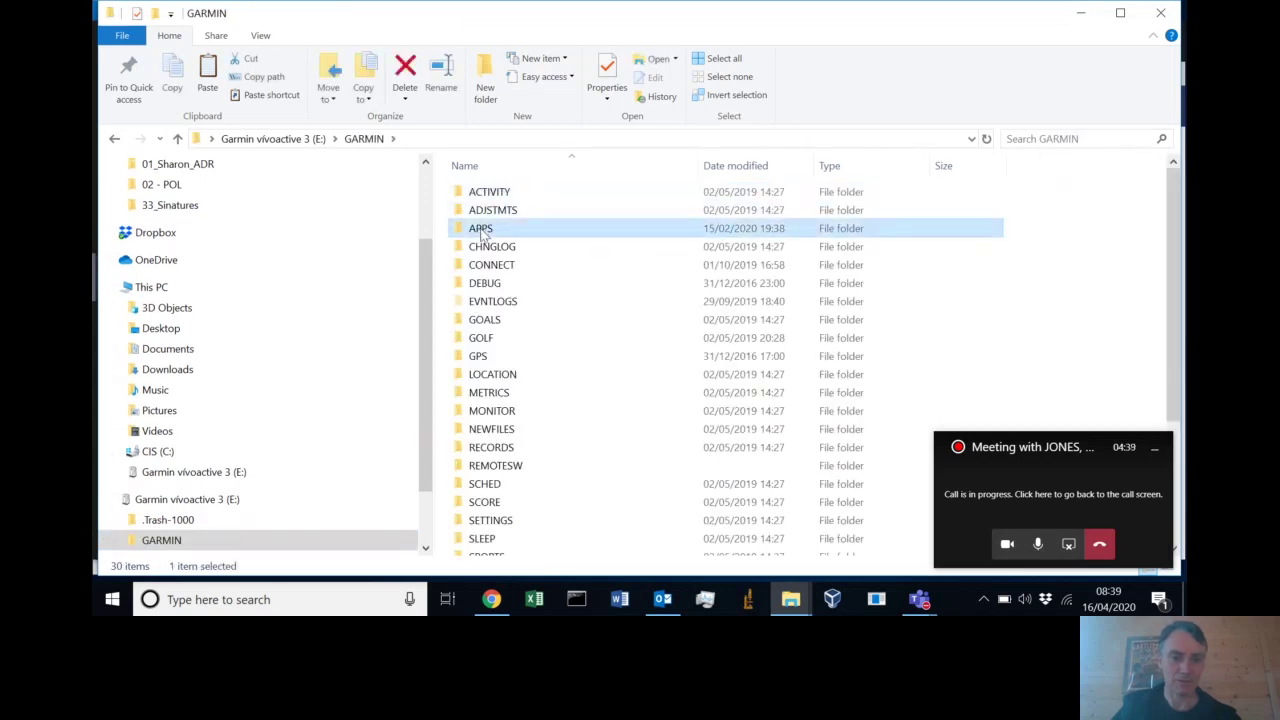
double_click(481, 230)
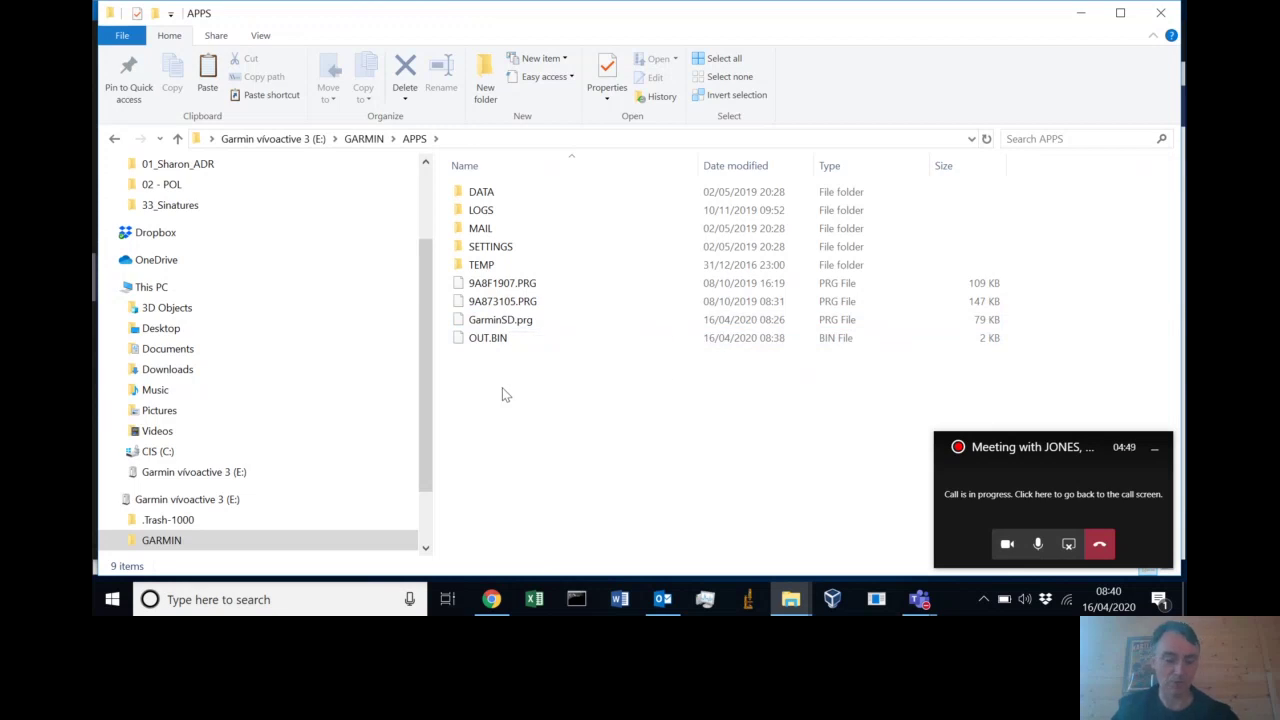
right_click(502, 391)
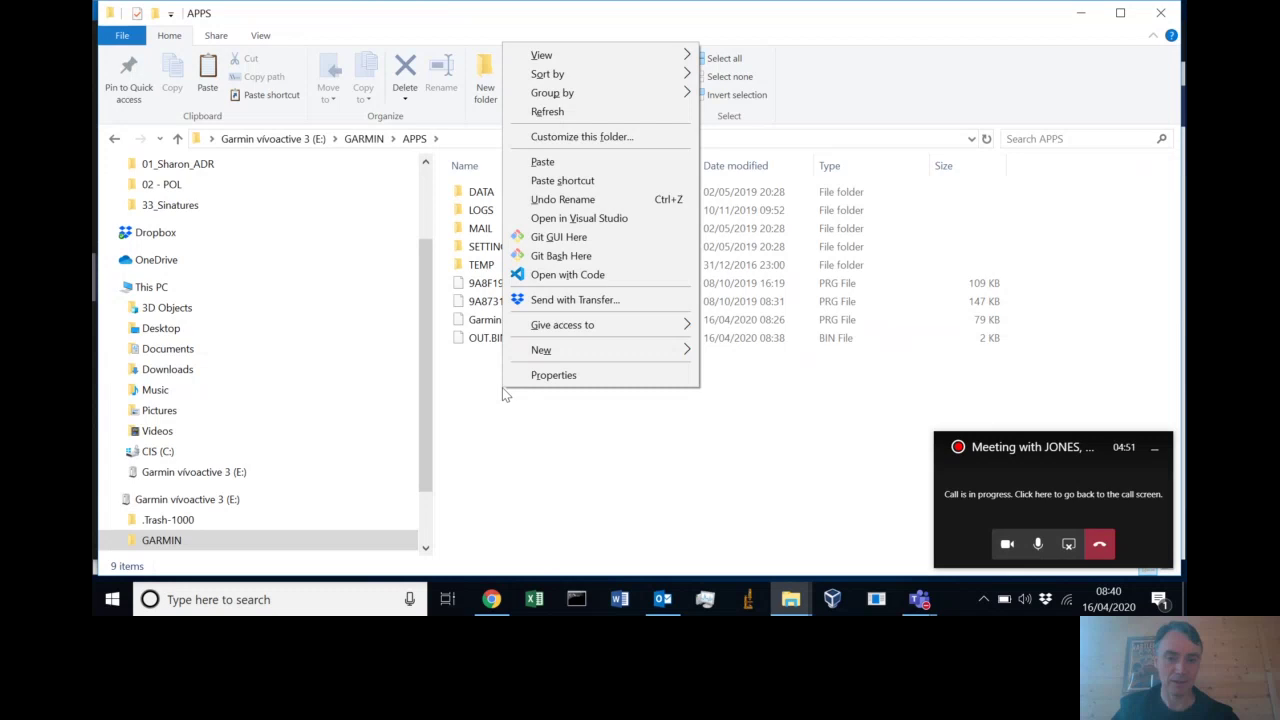
left_click(542, 164)
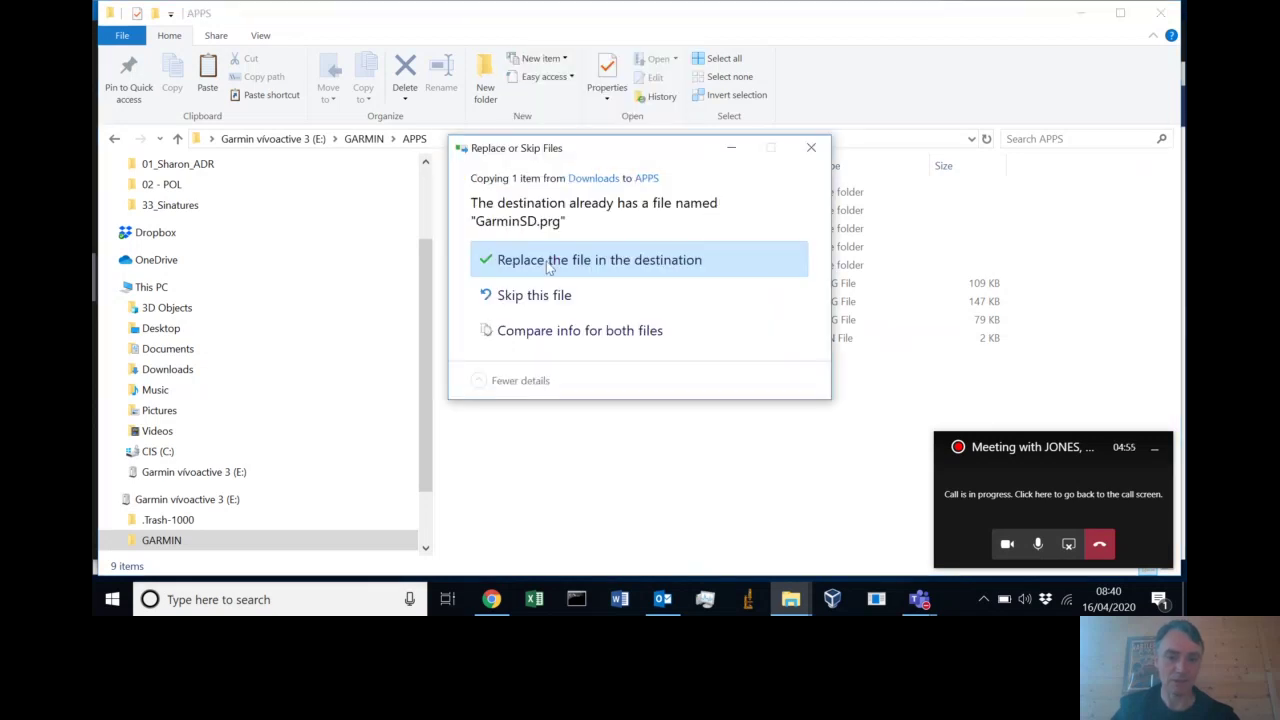
left_click(548, 262)
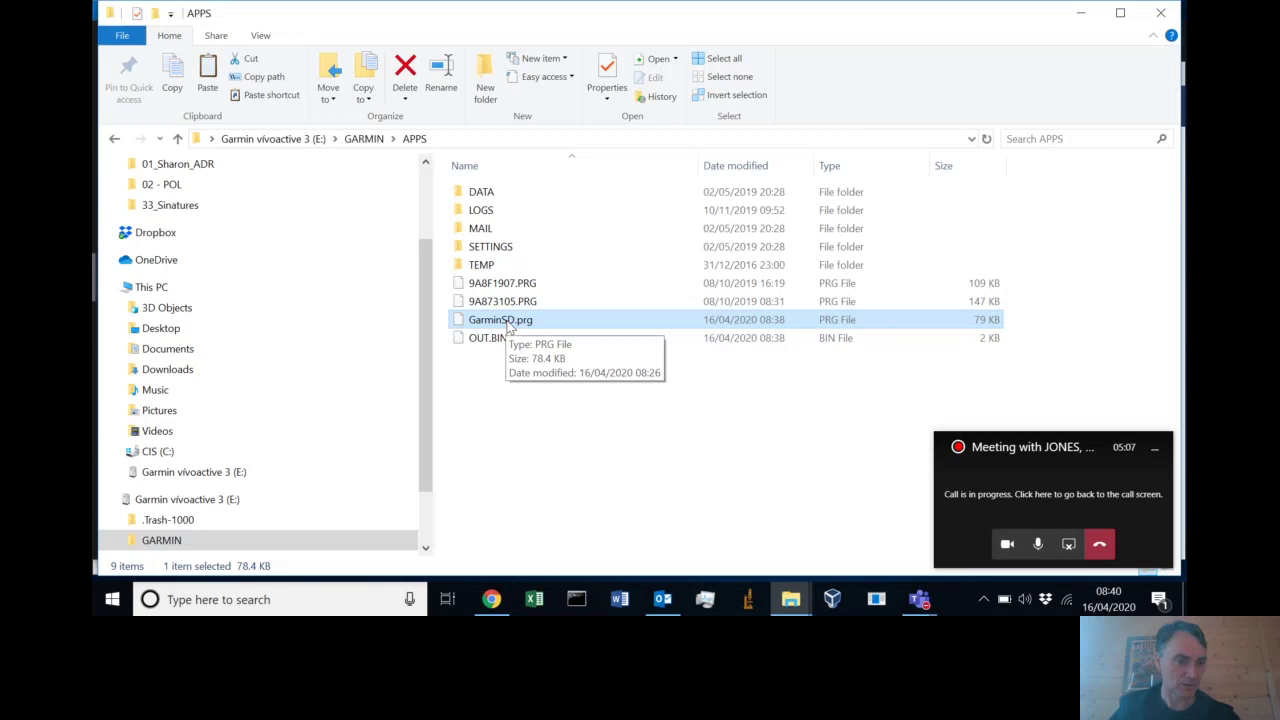
Eject the Garmin vivoactive 3 (E:) drive from This PC, then return to Chrome
left_click(184, 290)
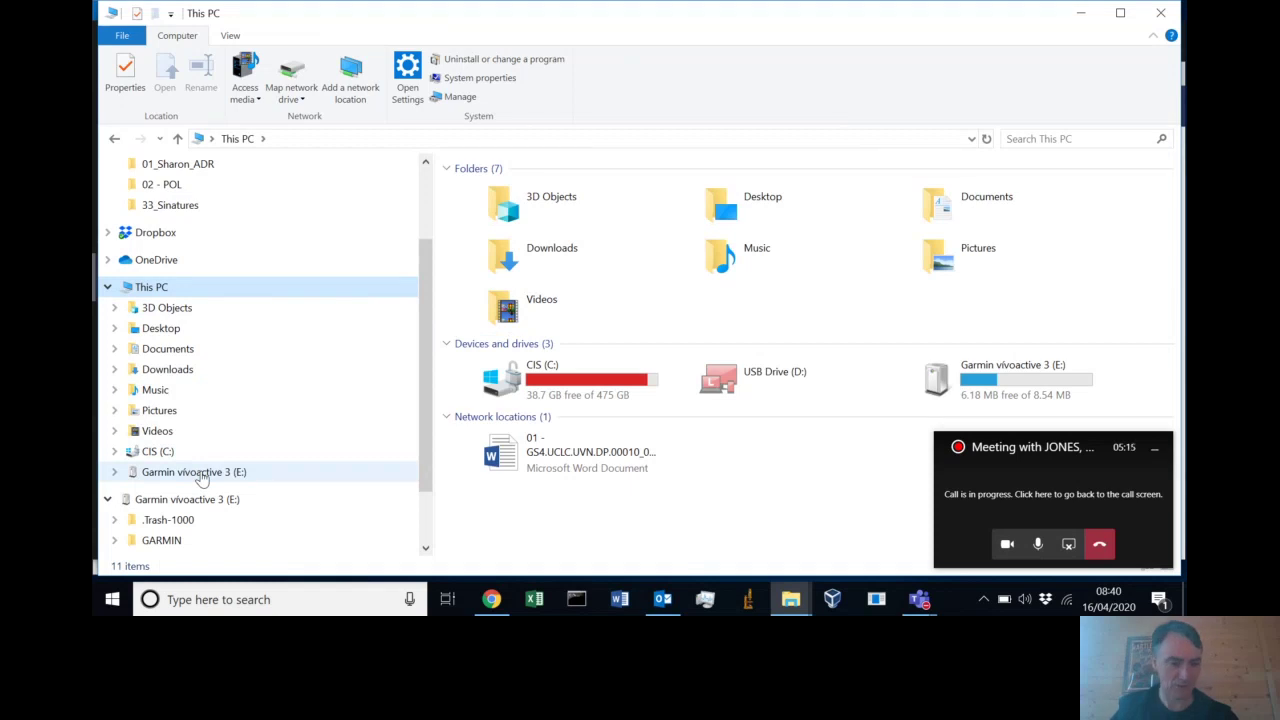
right_click(203, 479)
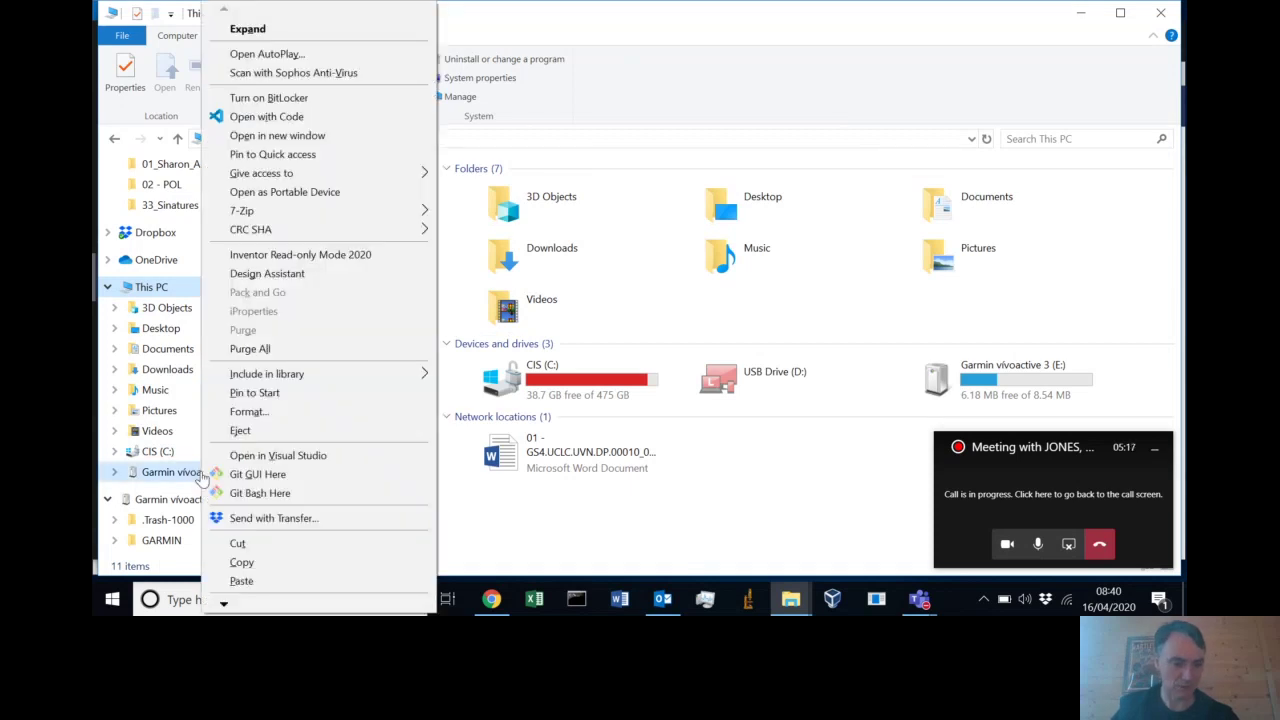
left_click(240, 431)
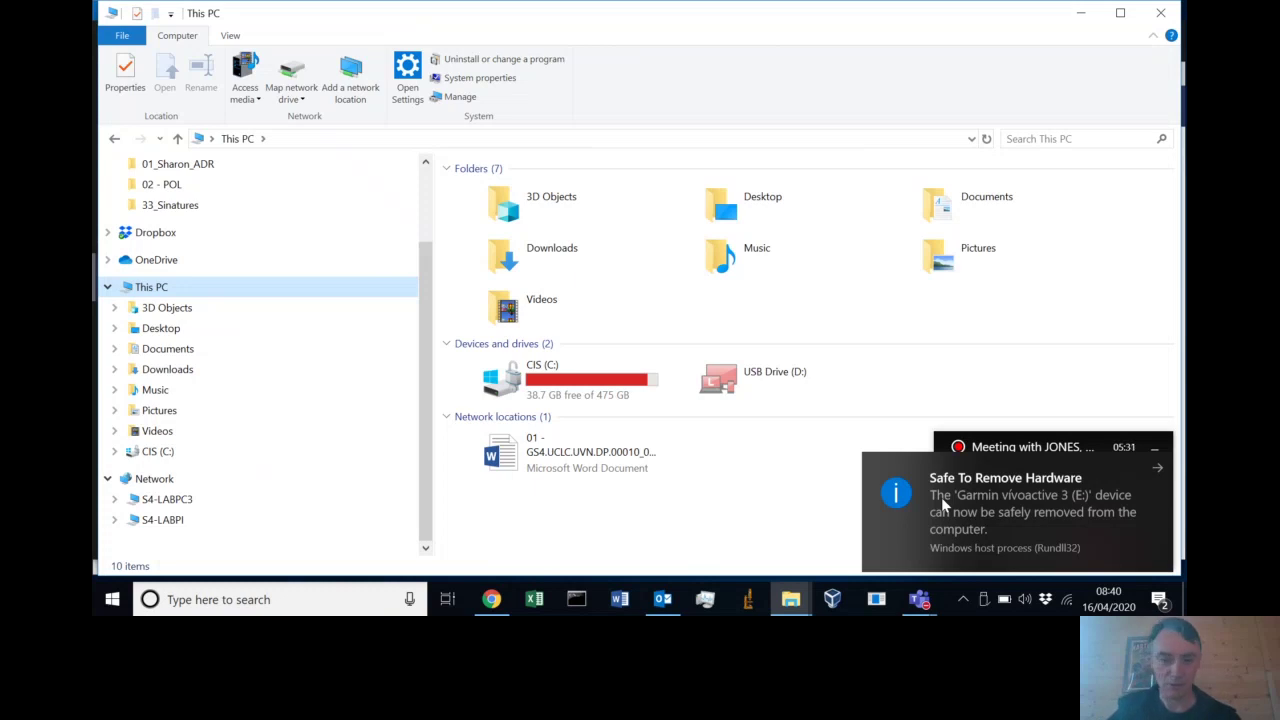
left_click(493, 600)
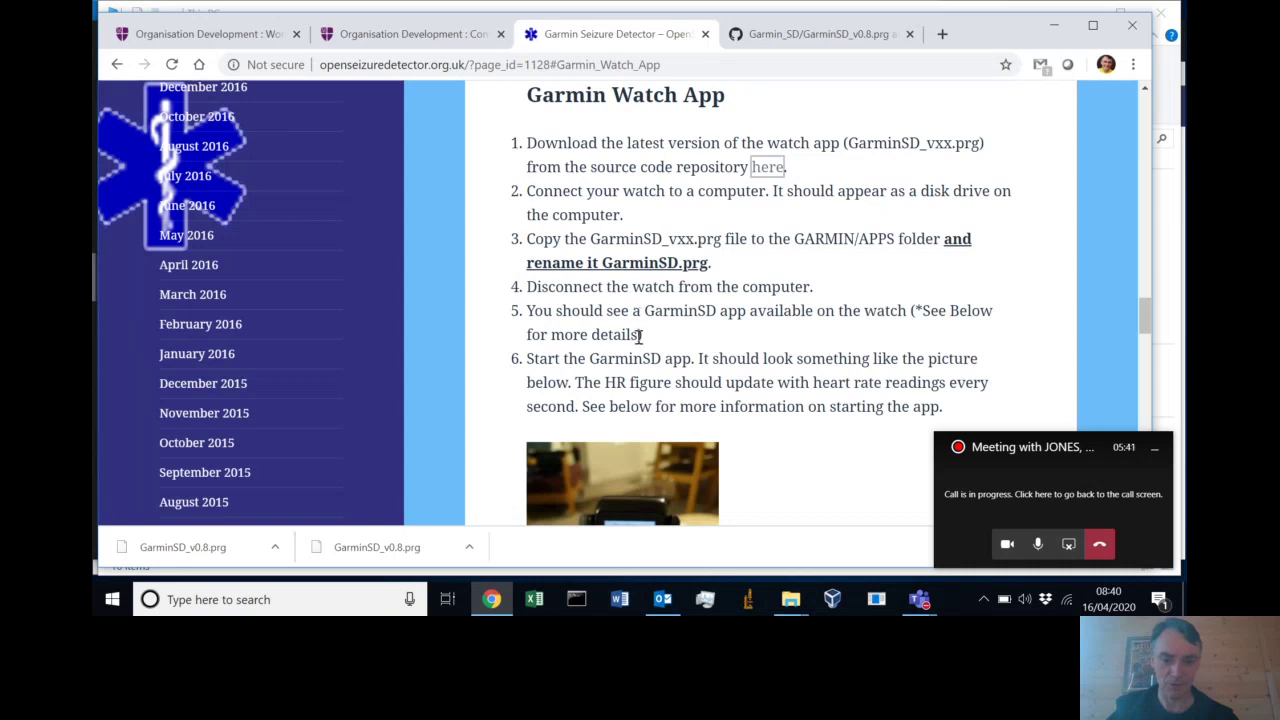
Scroll the Garmin Watch App page to the Starting the Watch App section
scroll(639, 336, "down", 5)
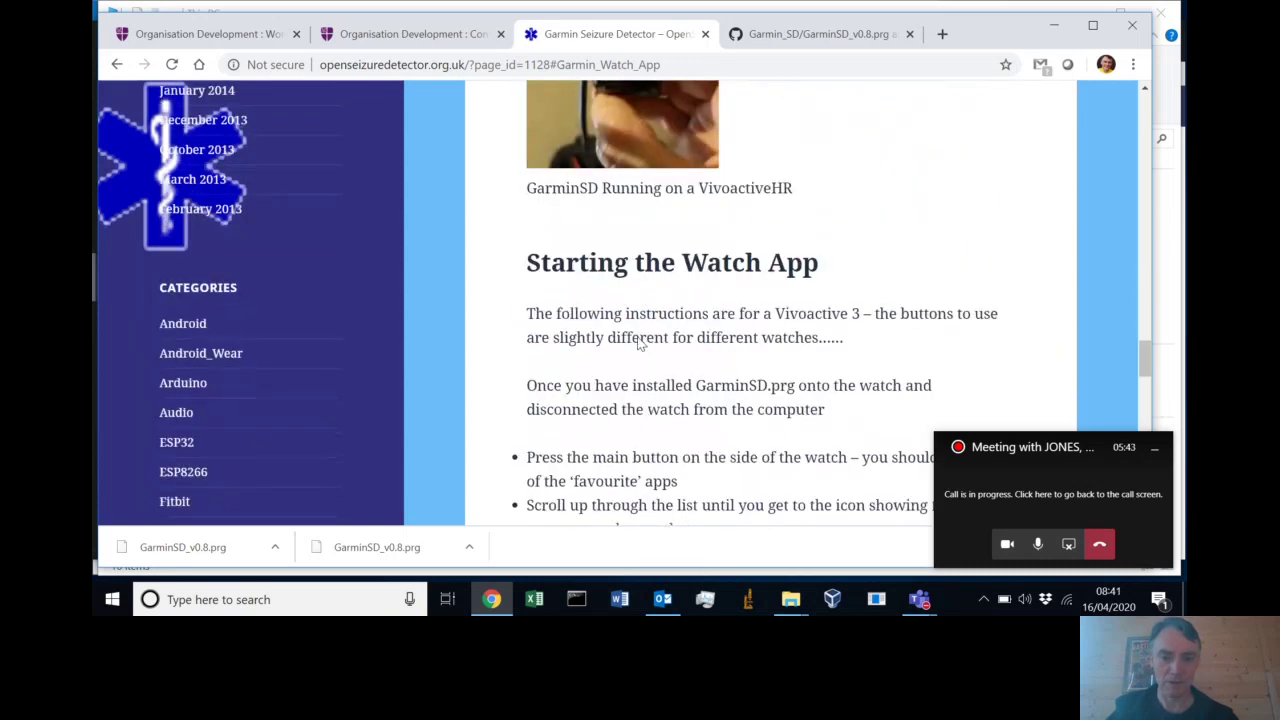
scroll(639, 337, "up", 1)
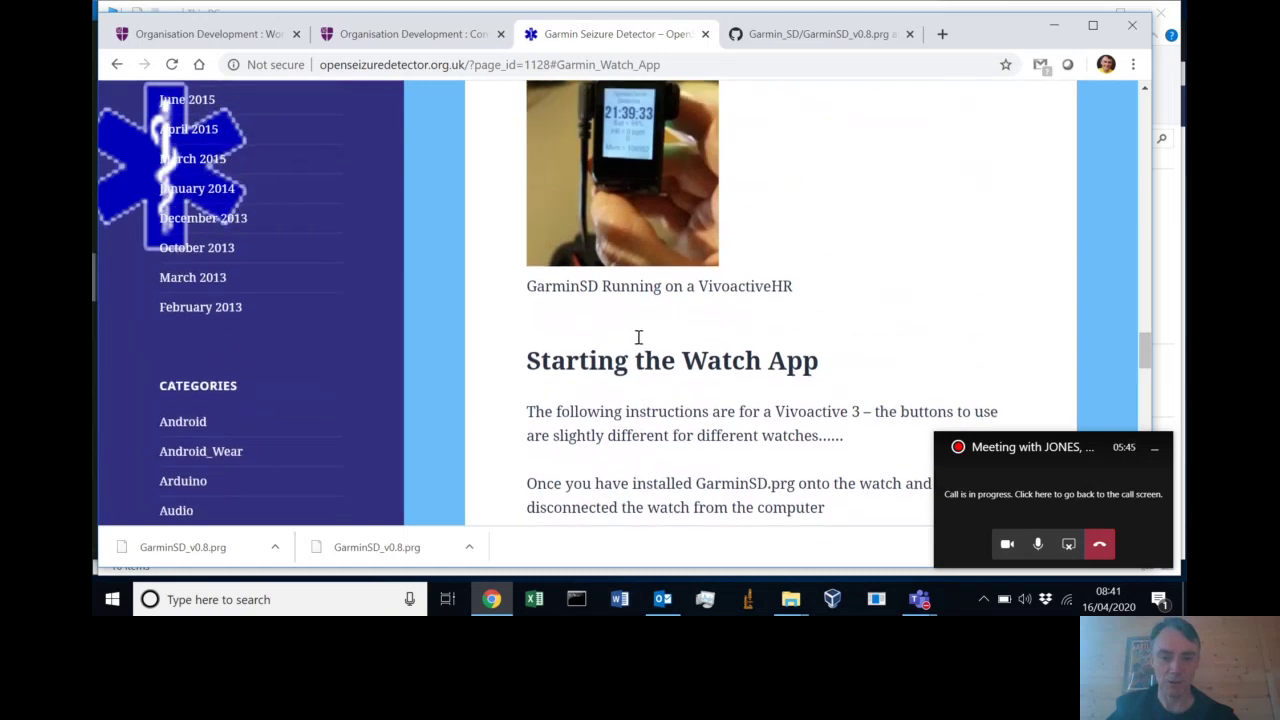